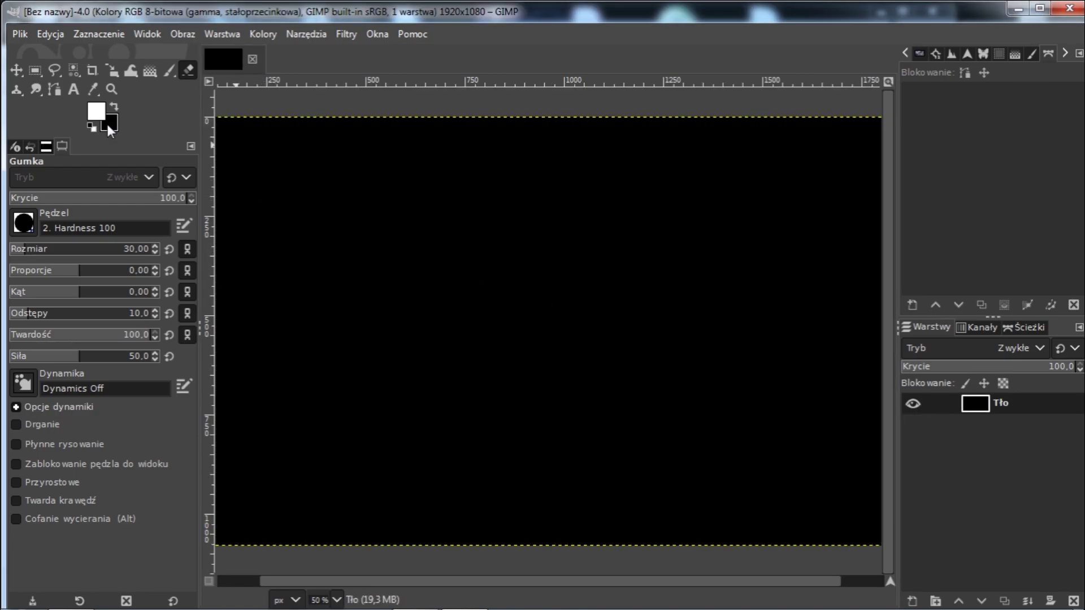
Step: Set the foreground colour to dark violet and fill the whole background layer with it
click(98, 112)
drag(300, 365, 304, 347)
drag(243, 384, 292, 383)
click(404, 521)
click(56, 35)
click(129, 319)
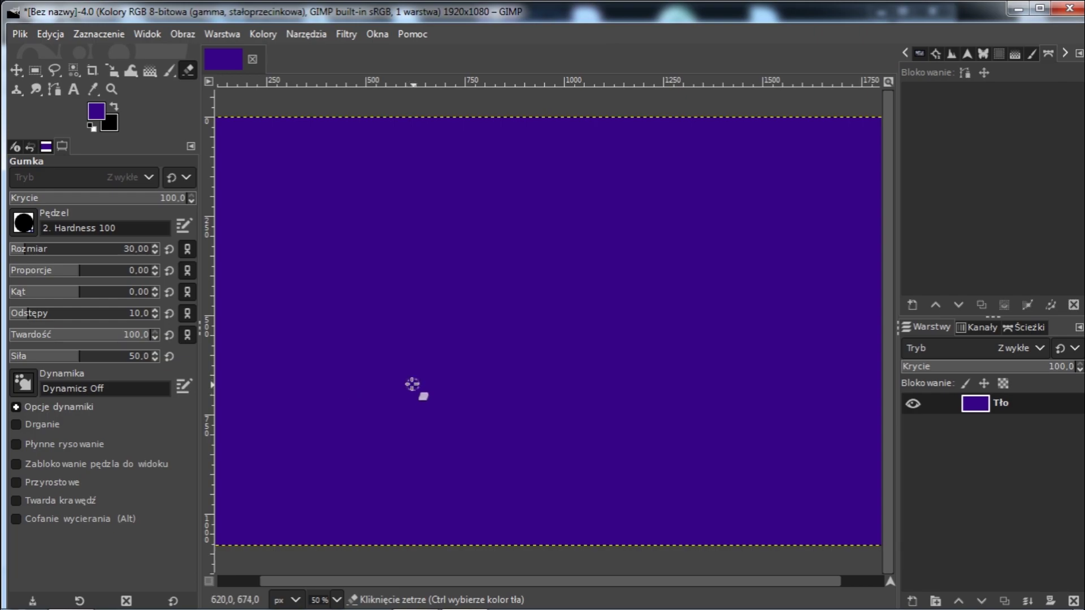
Step: Add the text "H1ddefox" in white Cascadia Code Bold on the violet canvas
key(minus)
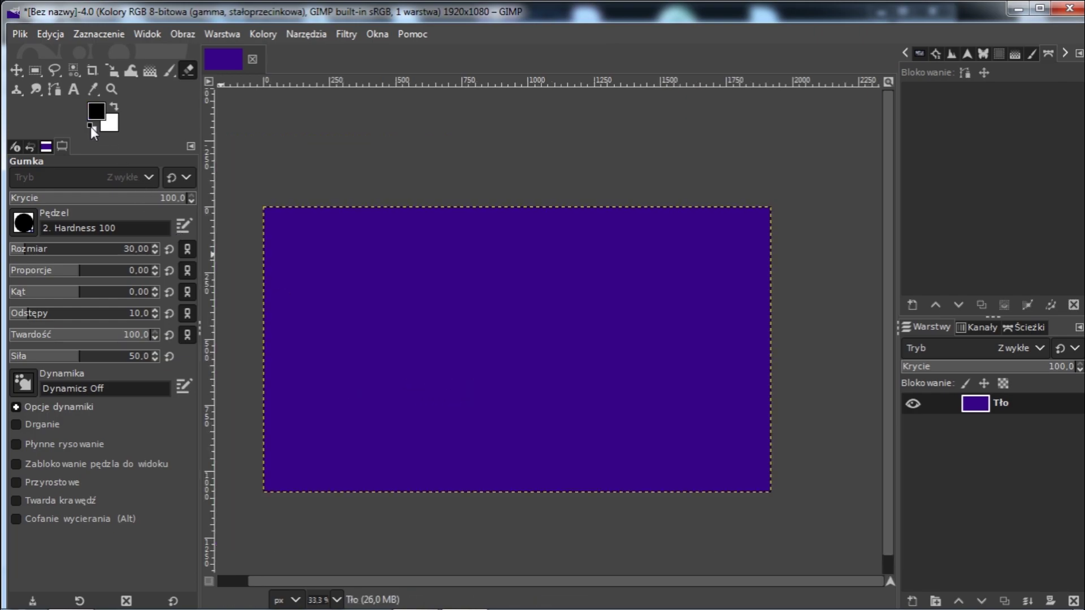
click(73, 89)
click(337, 341)
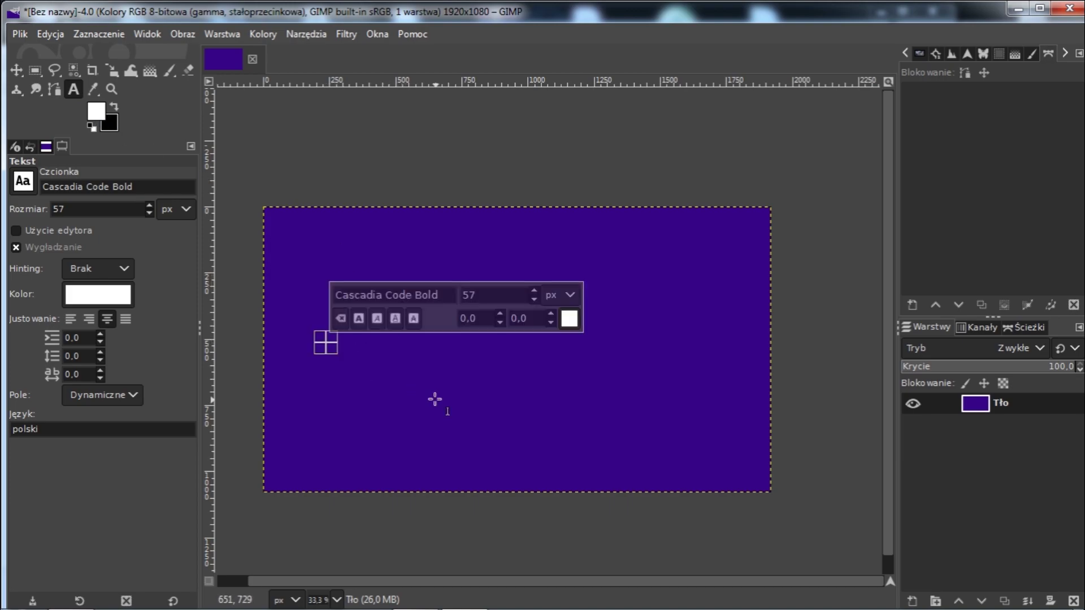
text(H1ddefox)
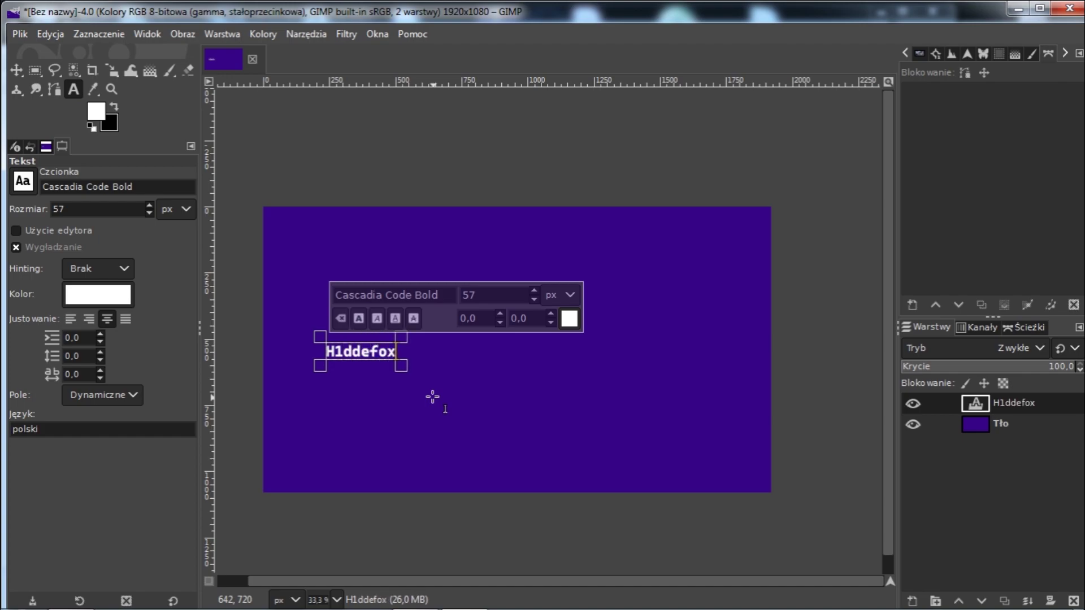
Step: Enlarge the whole text so it nearly spans the canvas width and move it to the centre of the image
key(ctrl+a)
drag(532, 290, 532, 289)
key(m)
drag(537, 404, 522, 355)
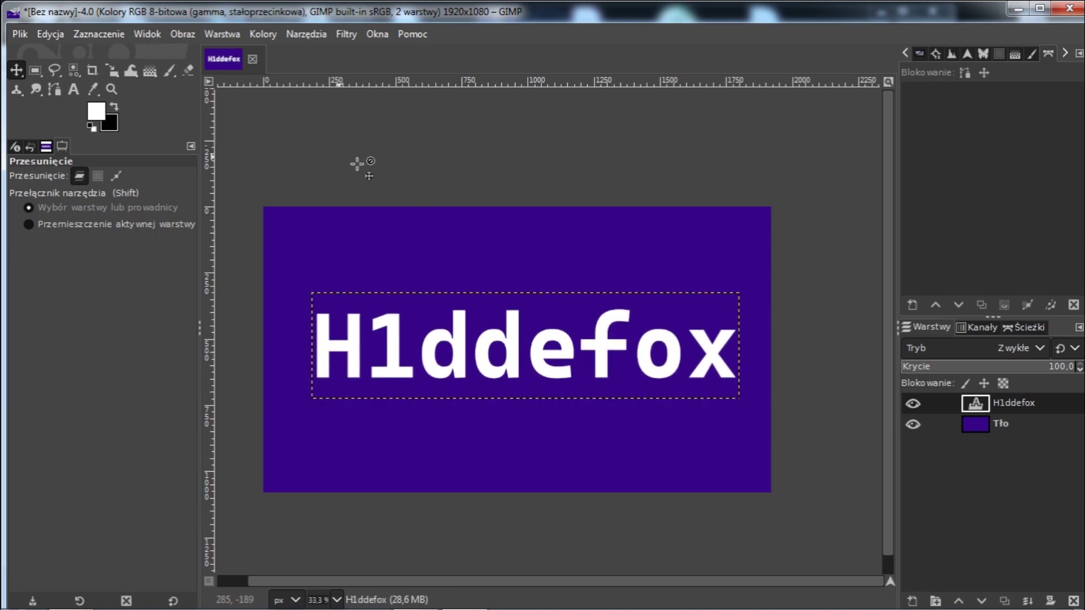
Step: Draw a closed five-point path around the lower half of the text, with a slanted upper edge, and convert it to a selection
click(55, 89)
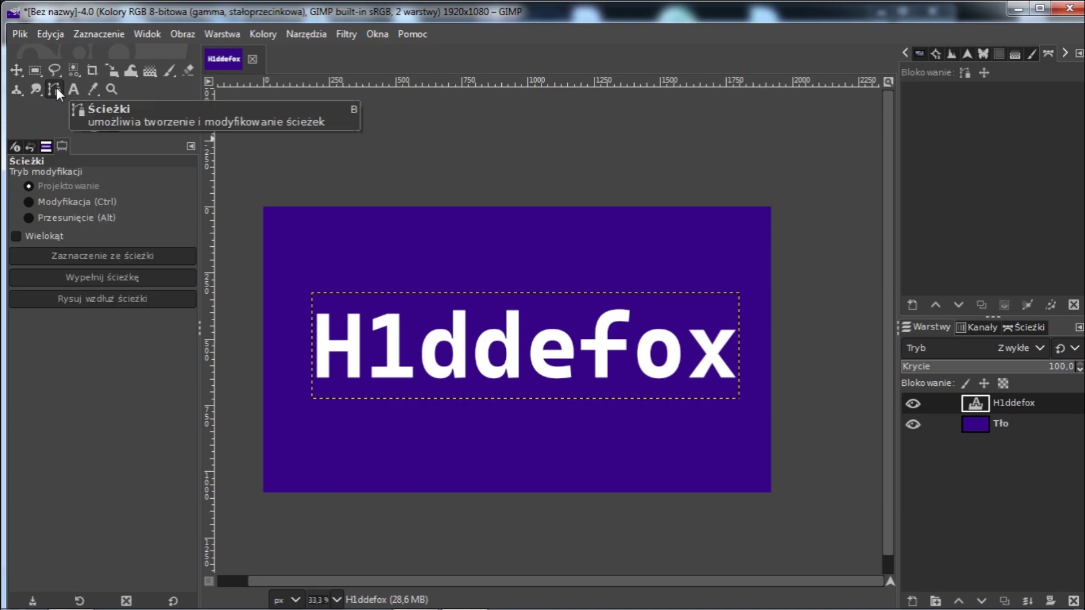
click(300, 328)
click(748, 368)
drag(748, 393, 579, 414)
click(315, 417)
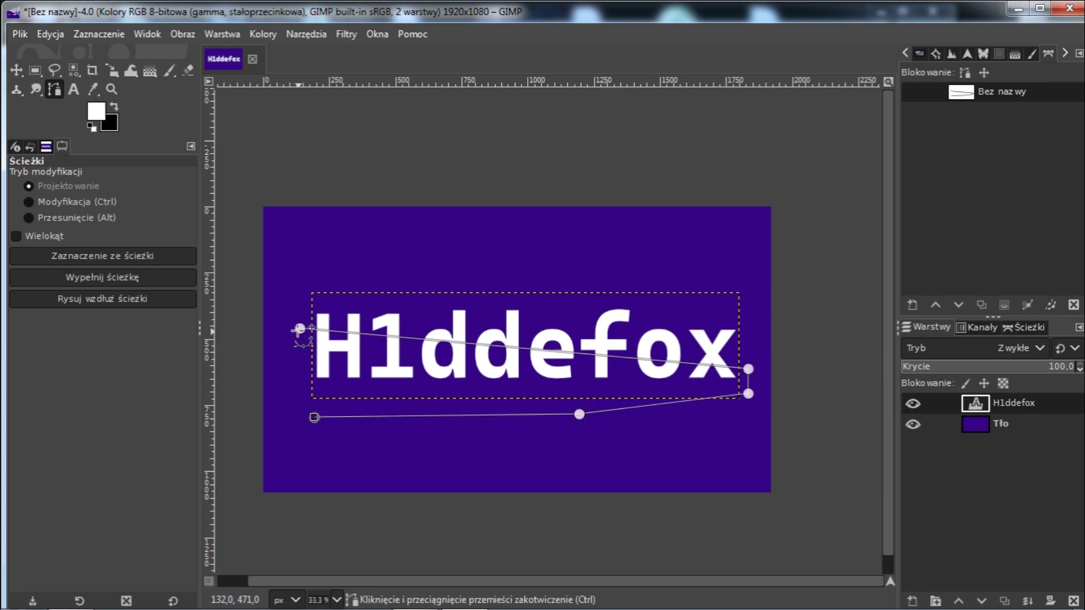
key(ctrl)
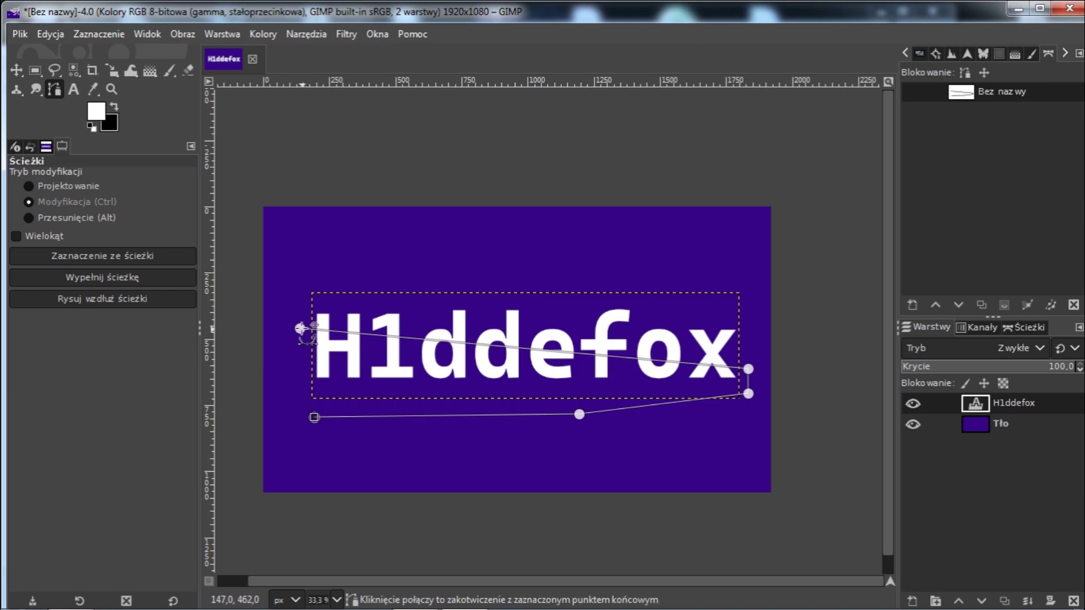
ctrl+click(300, 328)
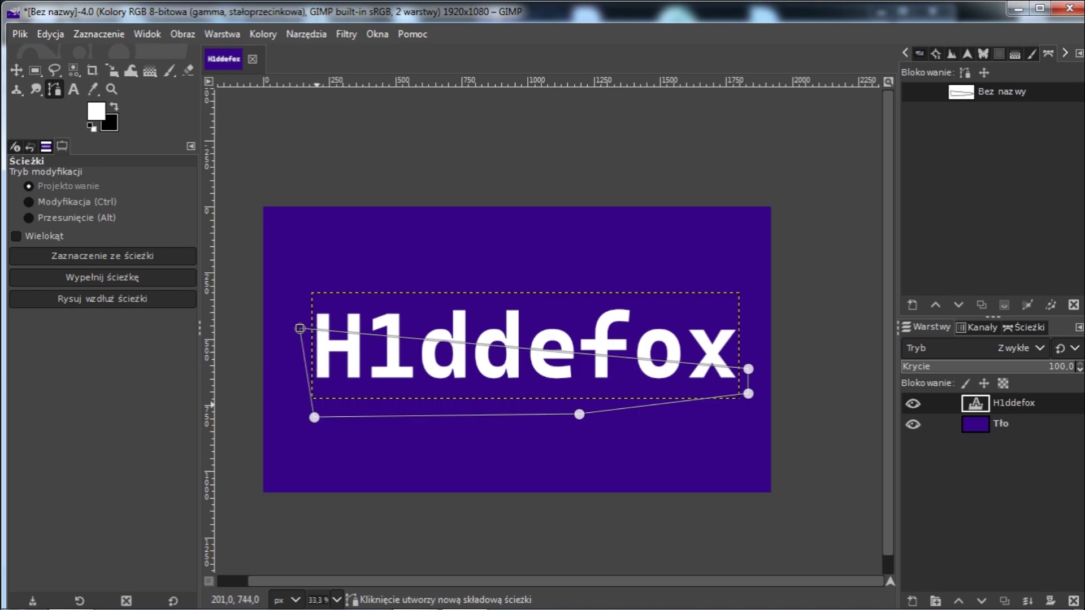
key(shift+v)
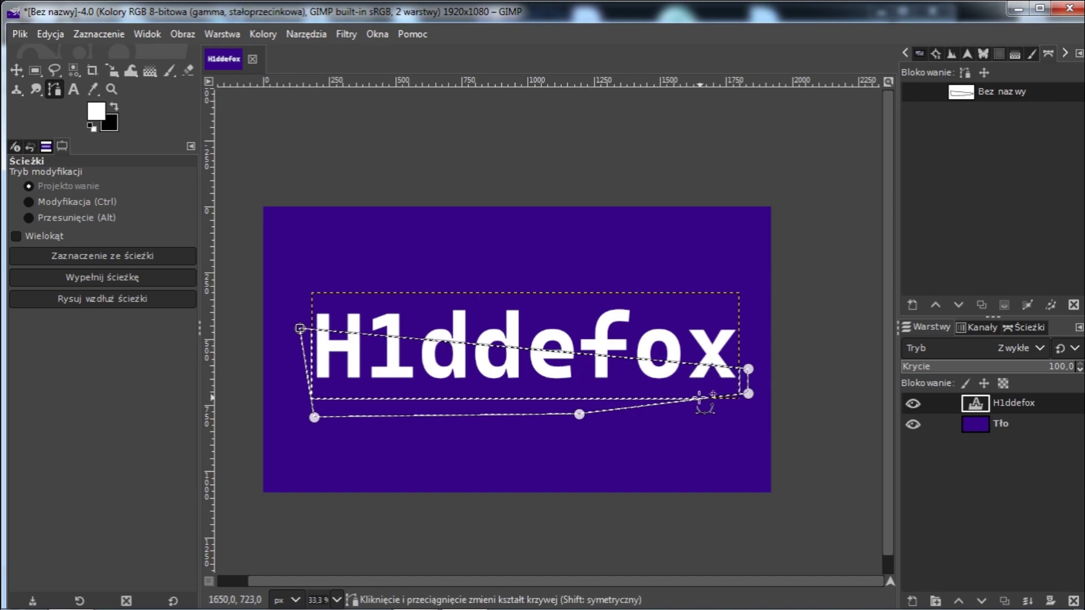
Step: Float the selected lower half of the text and shift it 21 px to the left
click(17, 70)
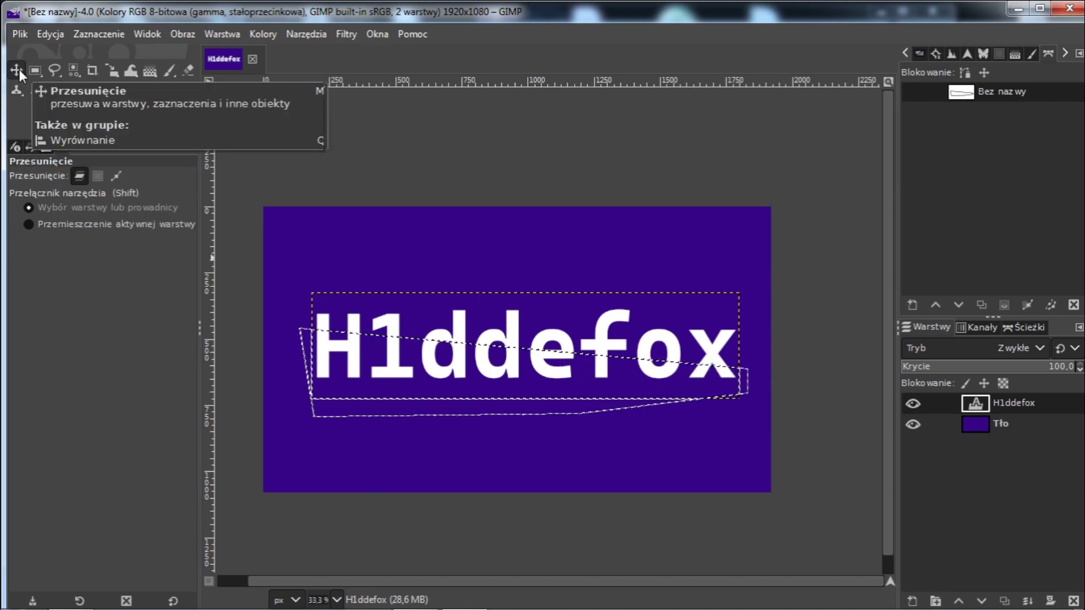
right_click(461, 368)
mouse_move(516, 403)
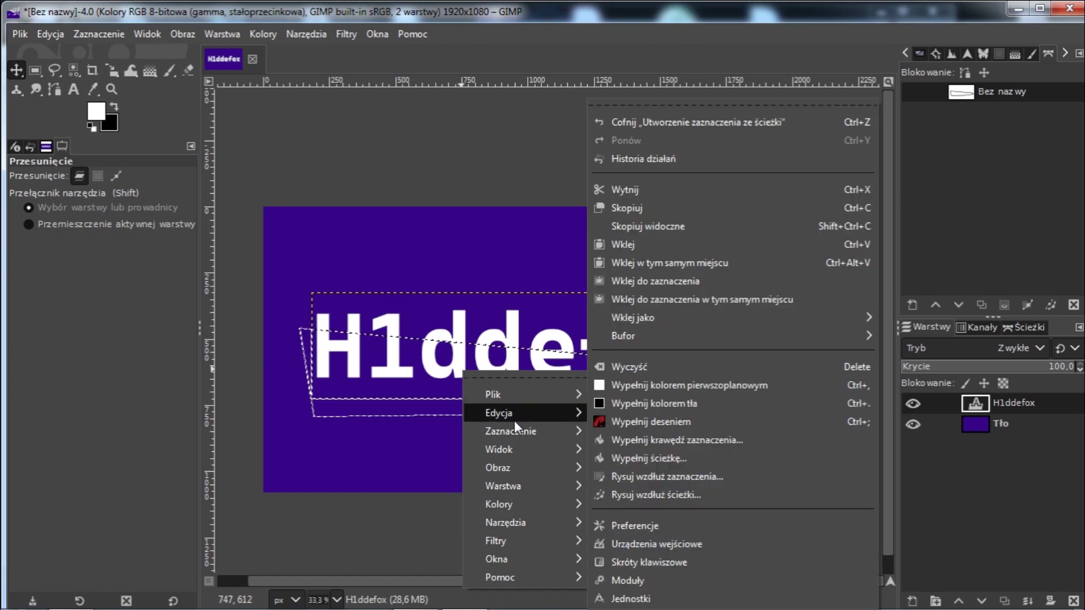
mouse_move(514, 432)
click(645, 318)
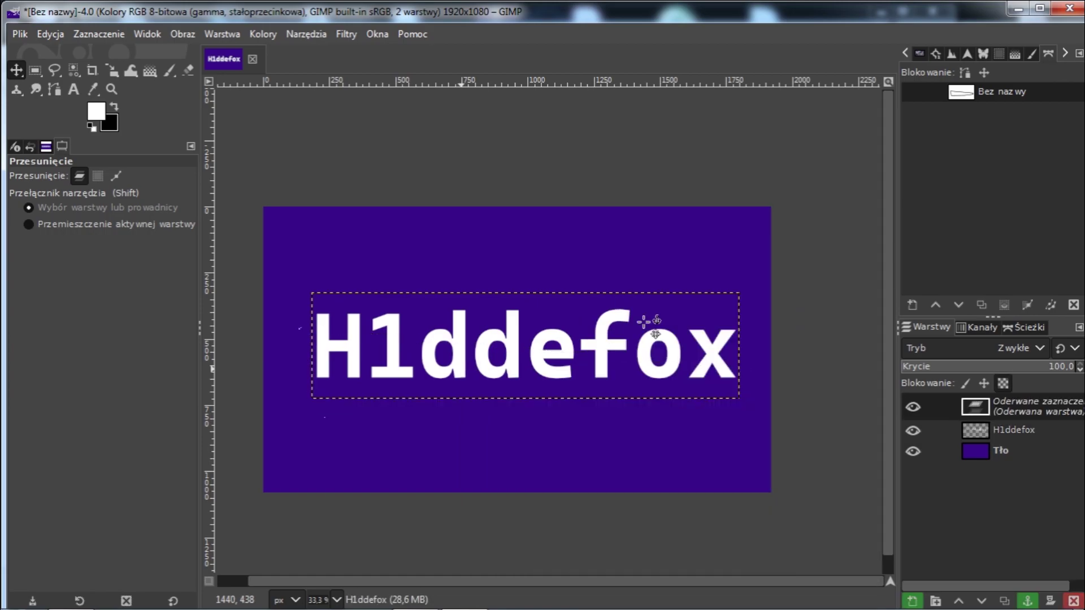
scroll(416, 388, up, 2)
drag(469, 407, 496, 330)
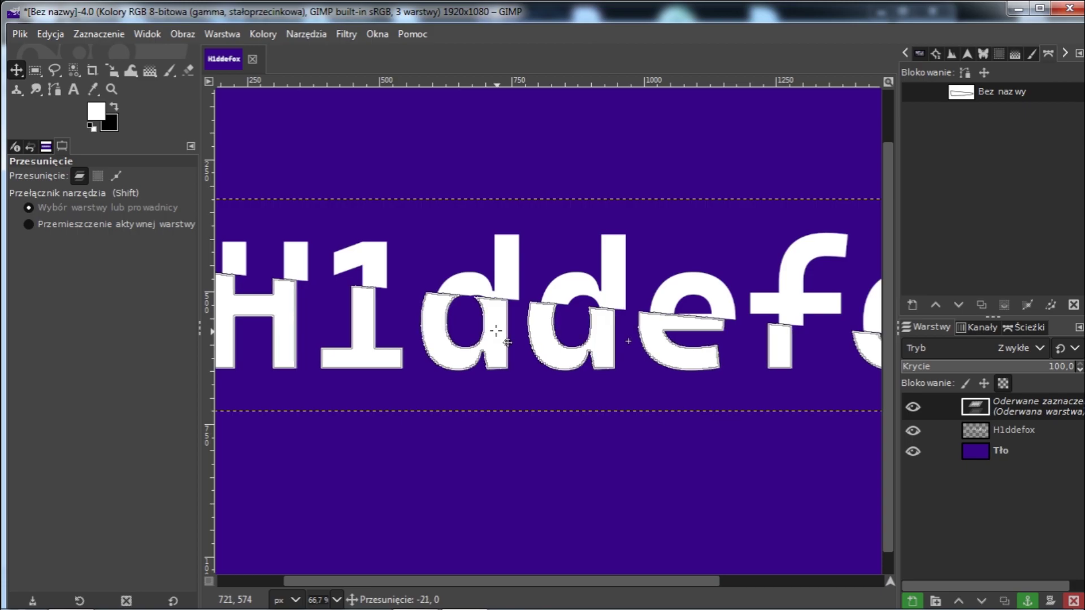
Step: Nudge the floating lower half of the text about 2 px upward against the upper half
scroll(509, 340, down, 1)
scroll(502, 346, up, 1)
scroll(501, 346, up, 1)
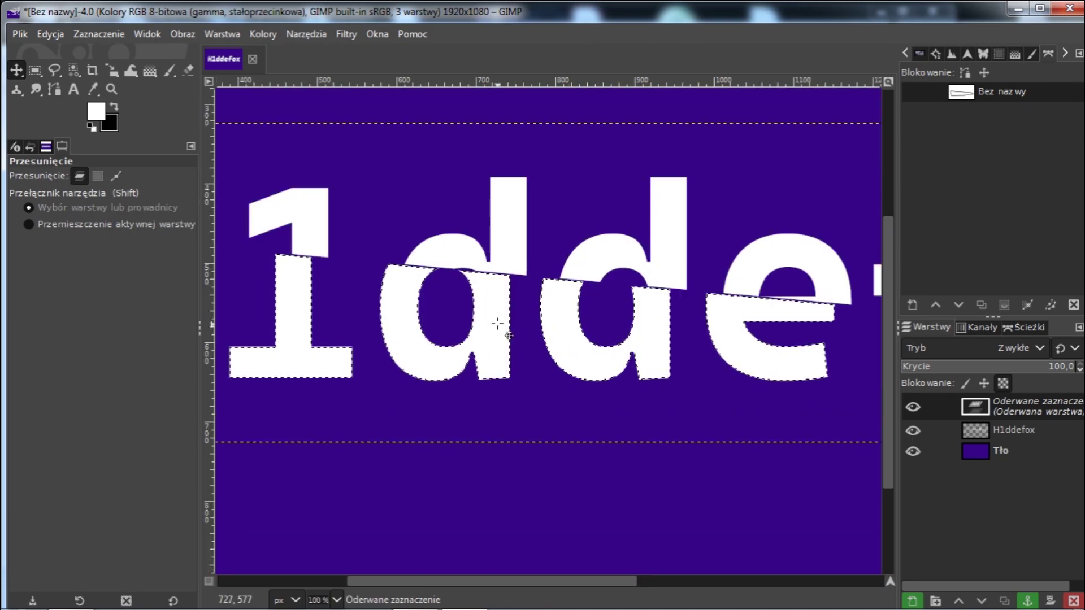
click(497, 324)
drag(497, 323, 497, 321)
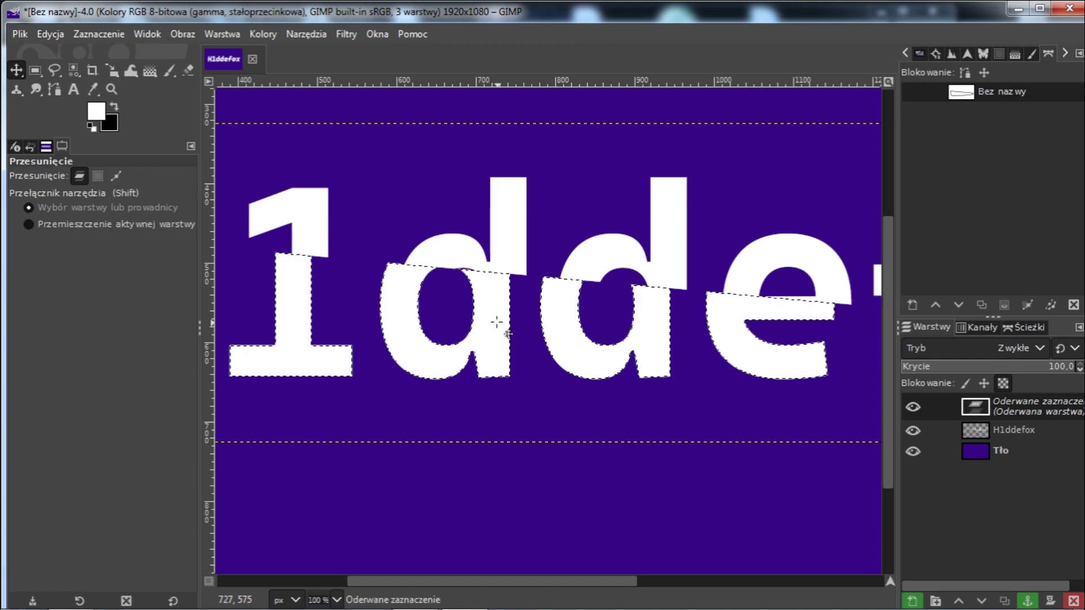
scroll(531, 272, up, 1)
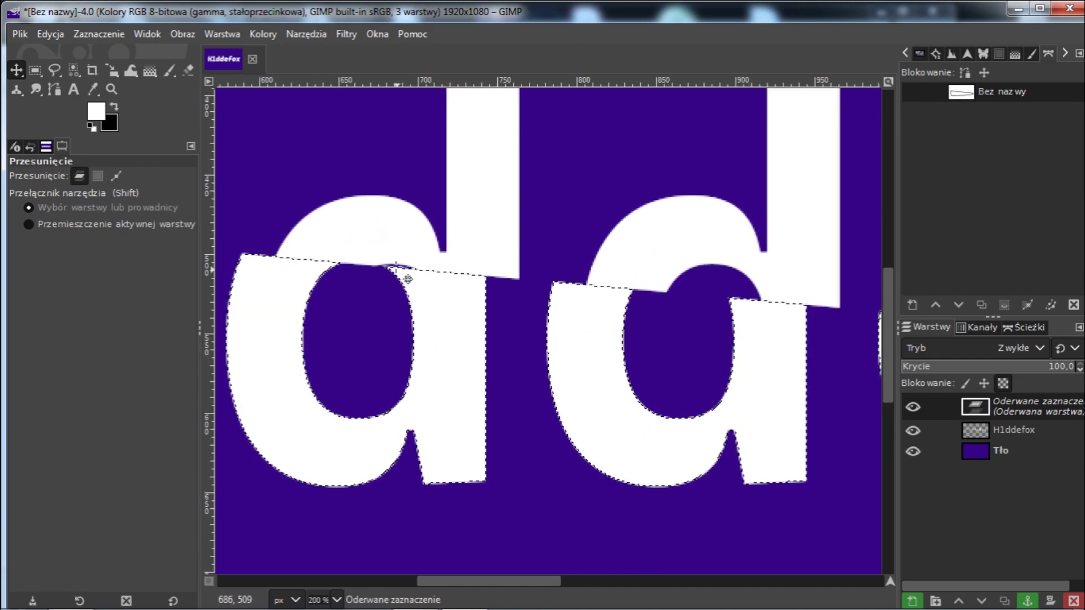
Step: Turn the floating lower half of the text into its own layer and select the background layer
scroll(497, 367, down, 5)
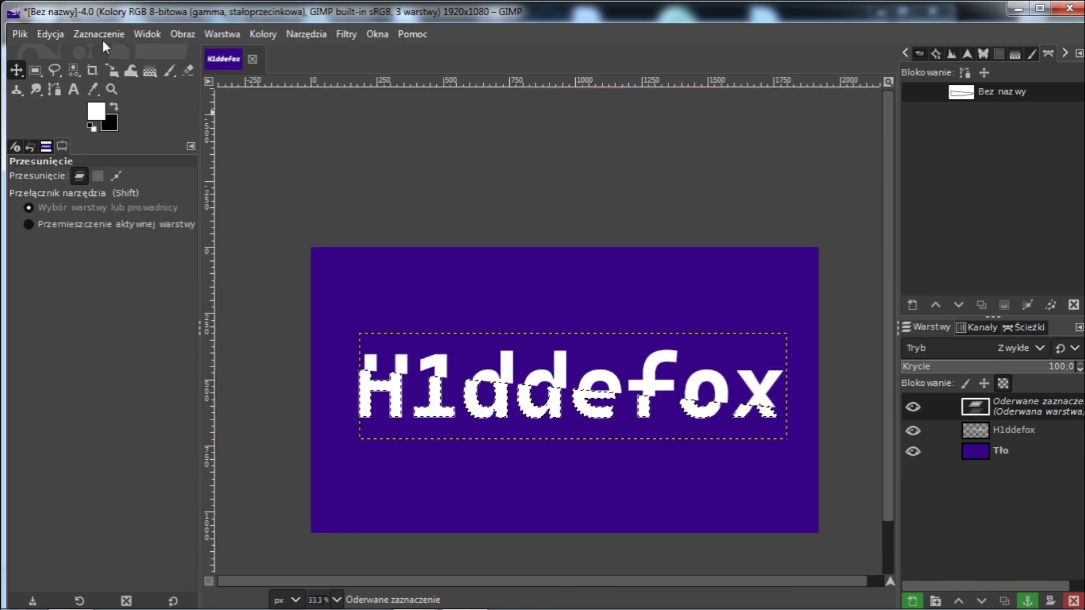
click(912, 602)
click(988, 452)
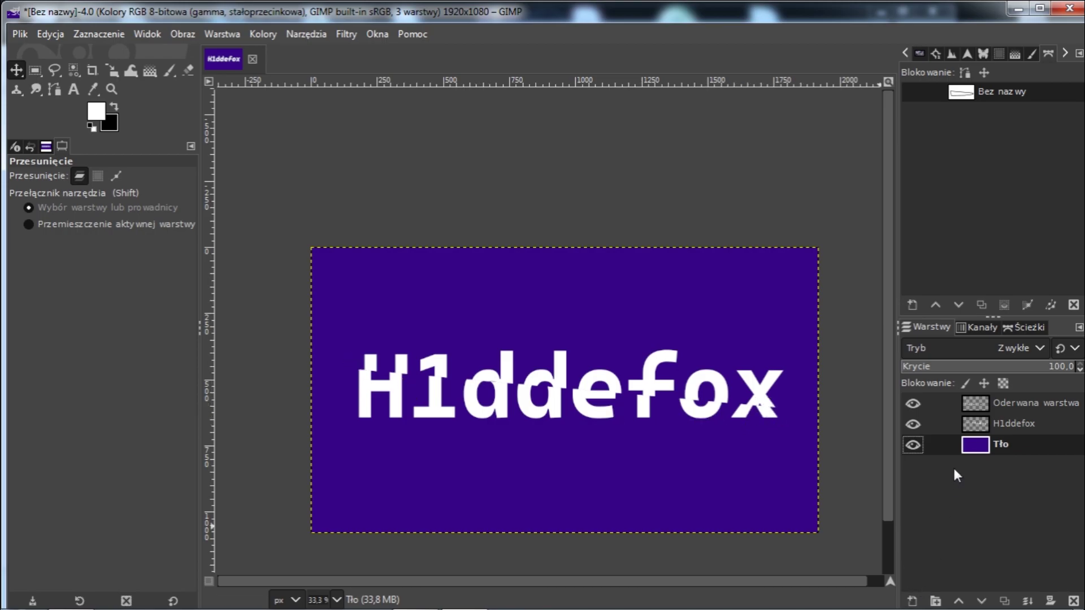
Step: Add a new transparent 1920 × 1080 px layer above the detached lower text layer
click(977, 404)
click(912, 601)
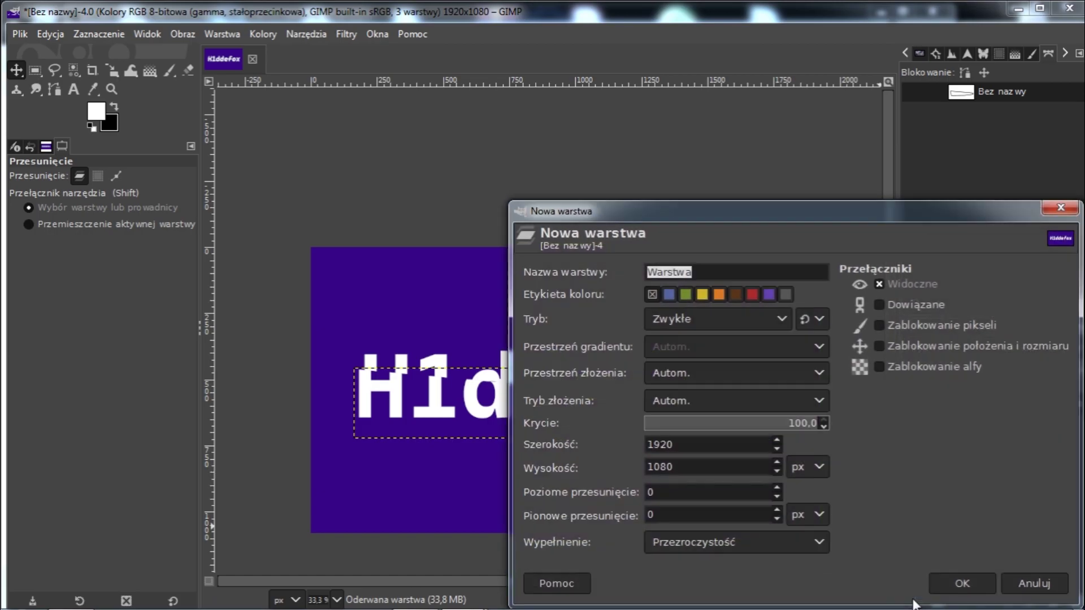
click(955, 584)
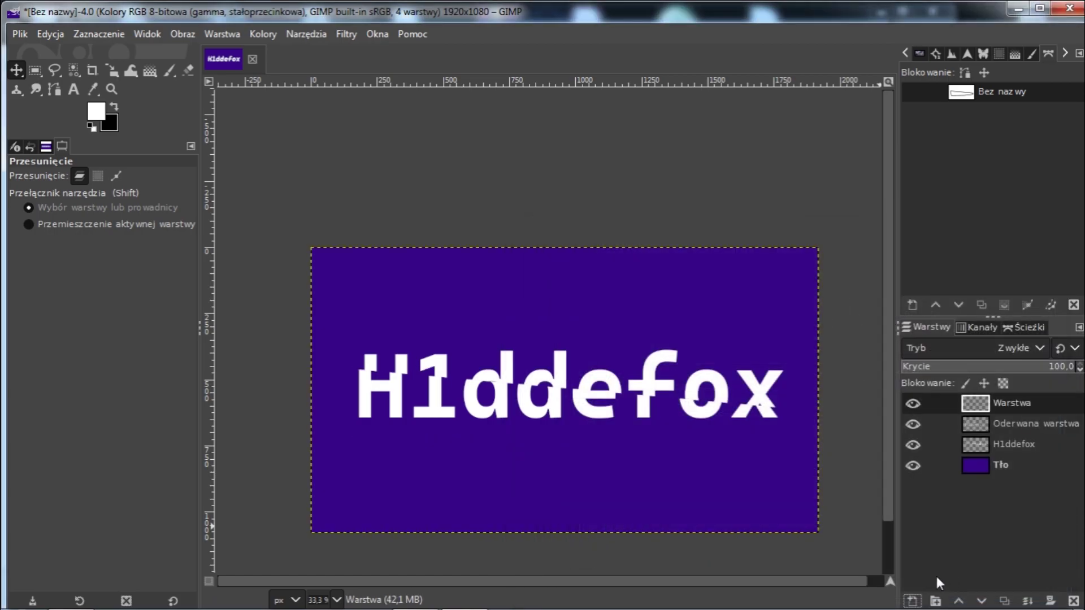
Step: Outline a narrow freehand selection along the slanted cut across the full width of the text
click(55, 69)
scroll(365, 385, up, 1)
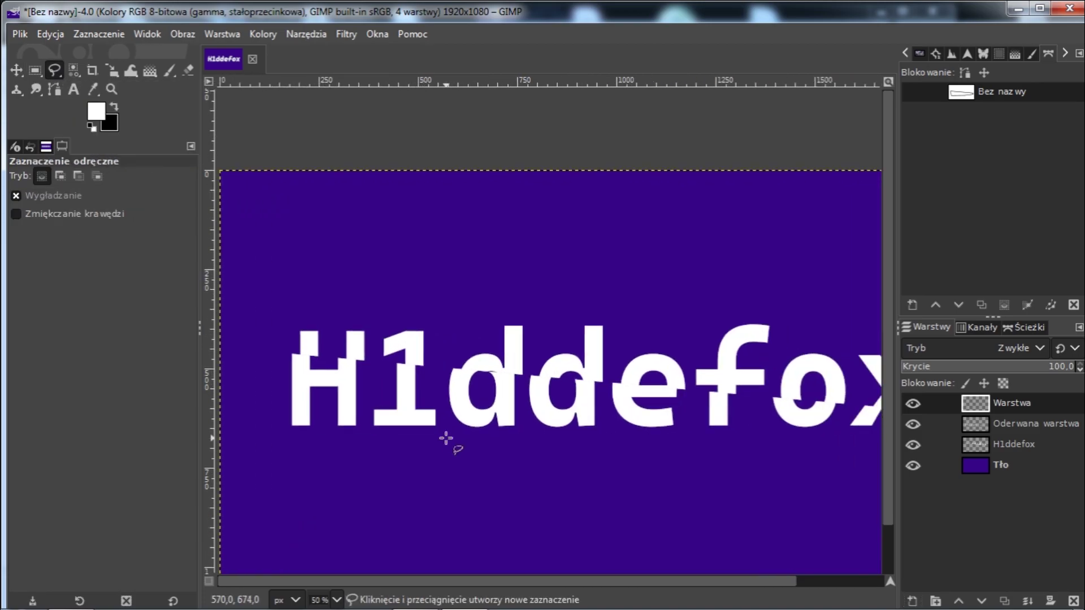
scroll(446, 440, down, 1)
click(336, 376)
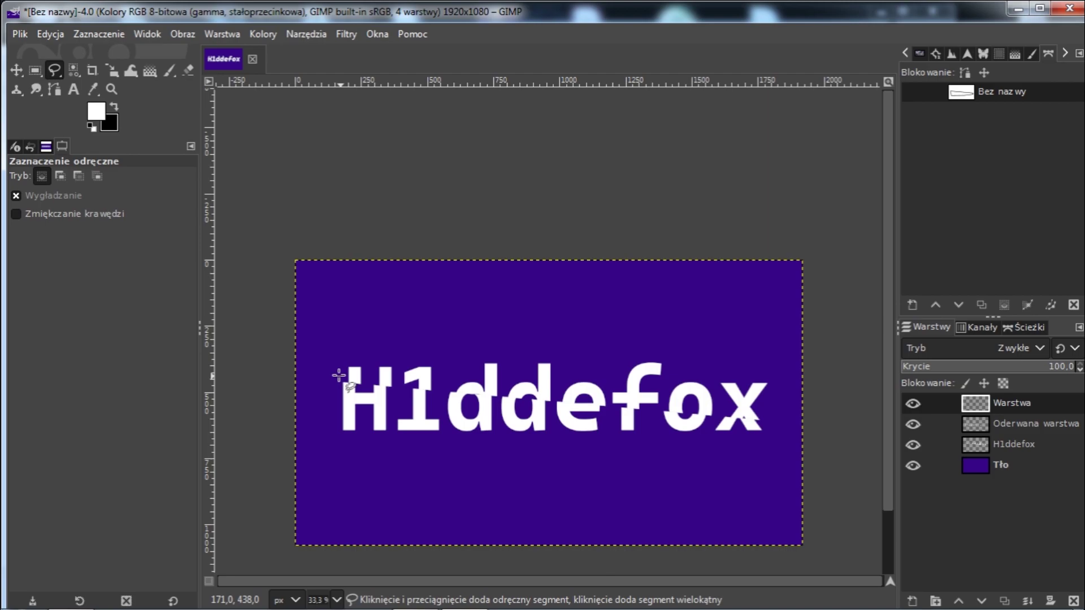
mouse_move(384, 379)
mouse_down()
mouse_move(771, 414)
mouse_move(749, 427)
mouse_move(359, 393)
mouse_up()
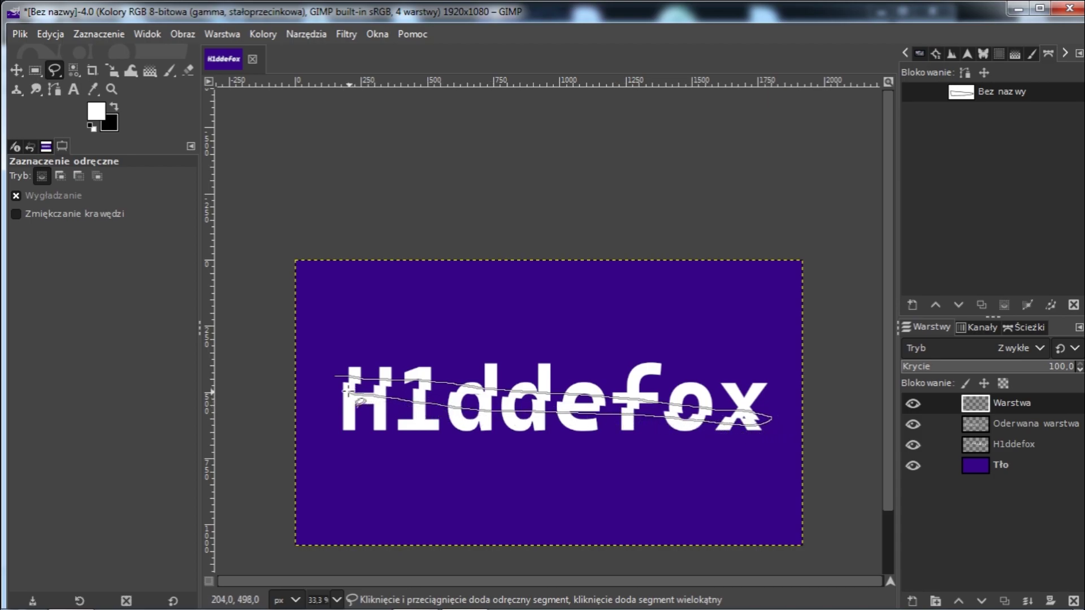
click(335, 376)
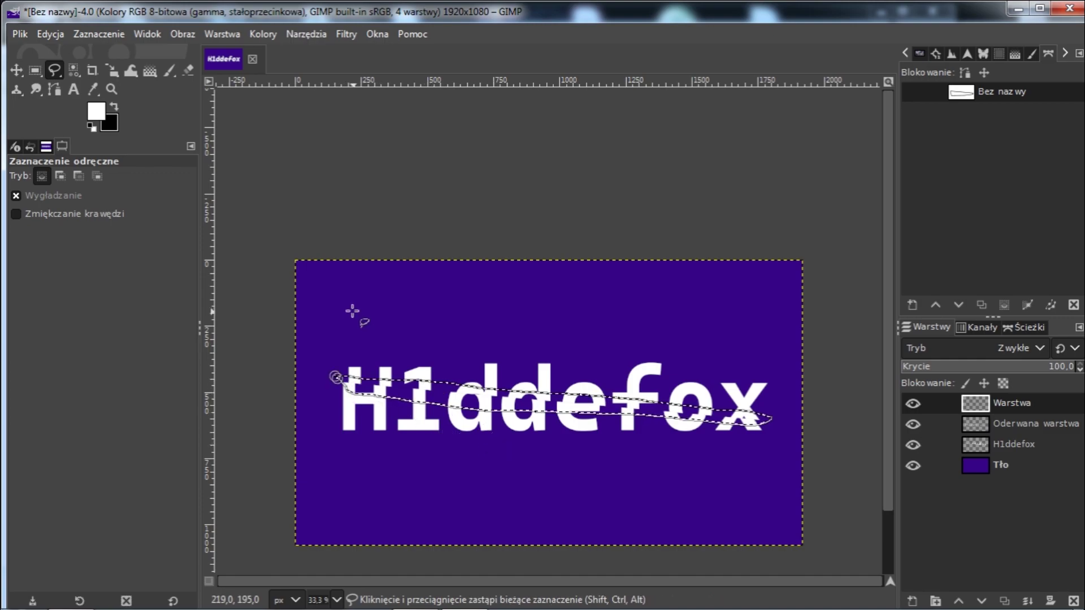
Step: Fill the narrow selection with the black background colour and remove the selection
click(62, 35)
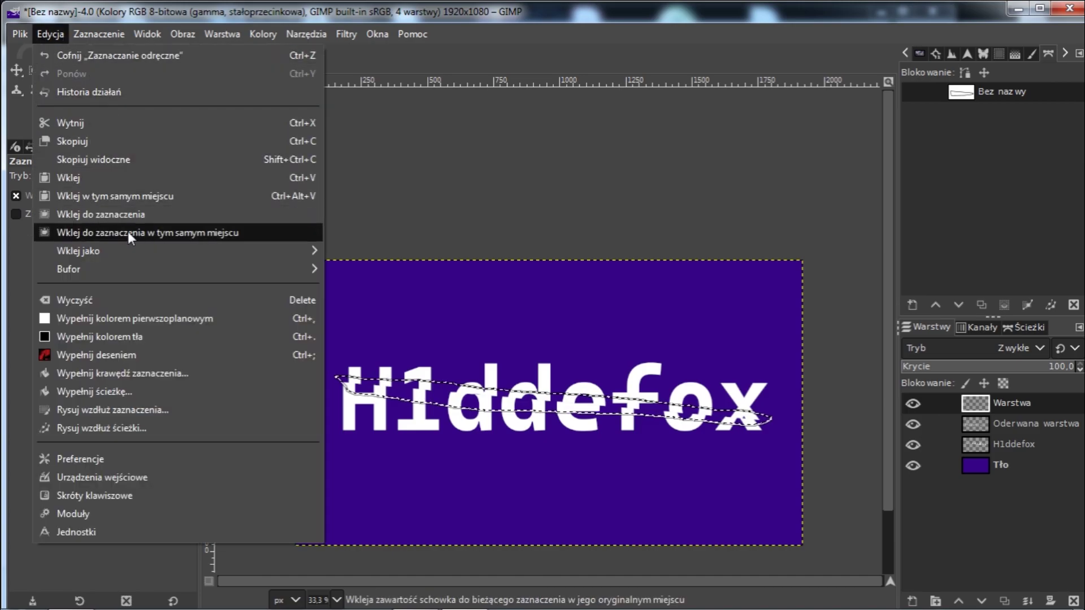
click(133, 337)
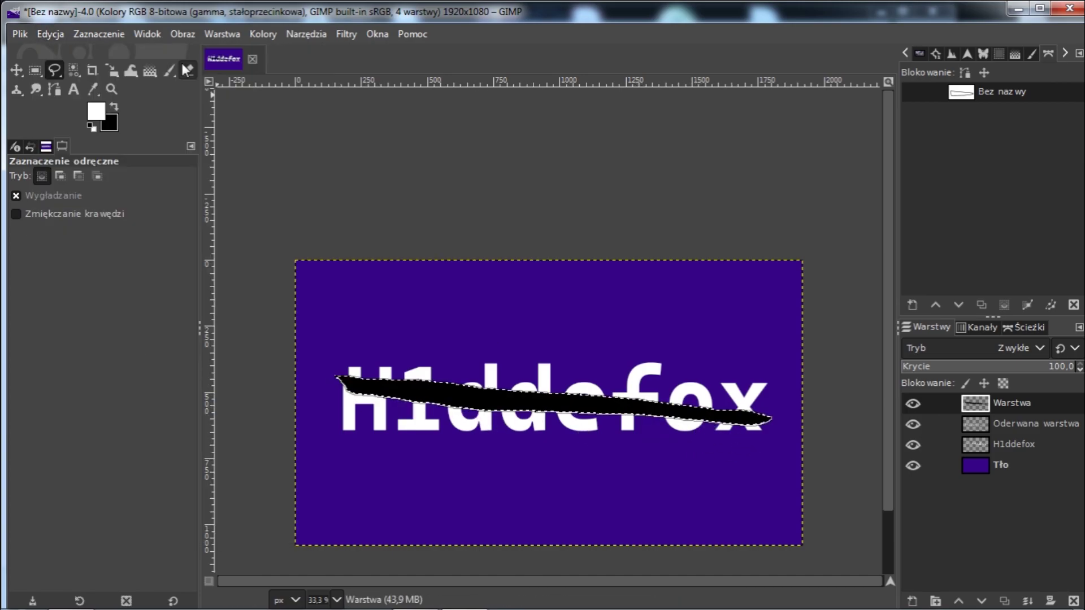
click(112, 34)
click(122, 78)
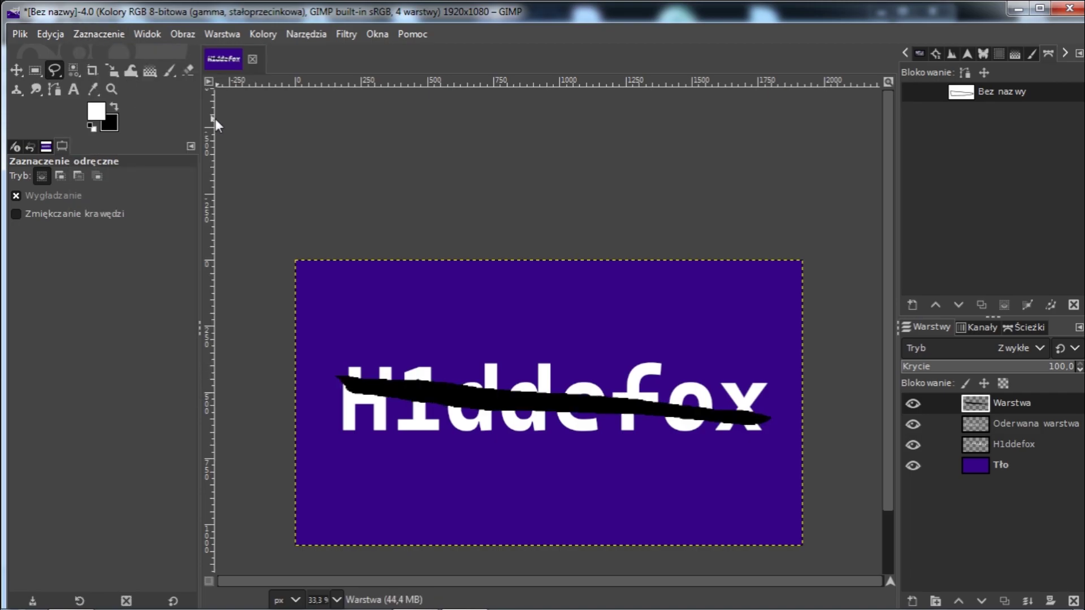
Step: Apply a Gaussian blur of 18.47 on both axes to the black strip
click(348, 33)
mouse_move(384, 137)
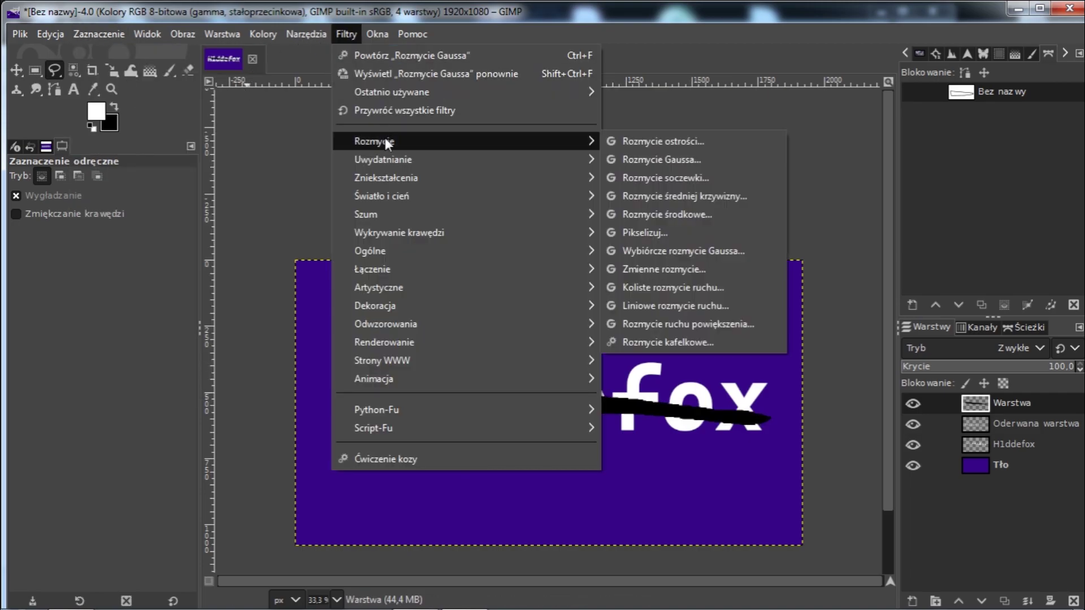
click(664, 160)
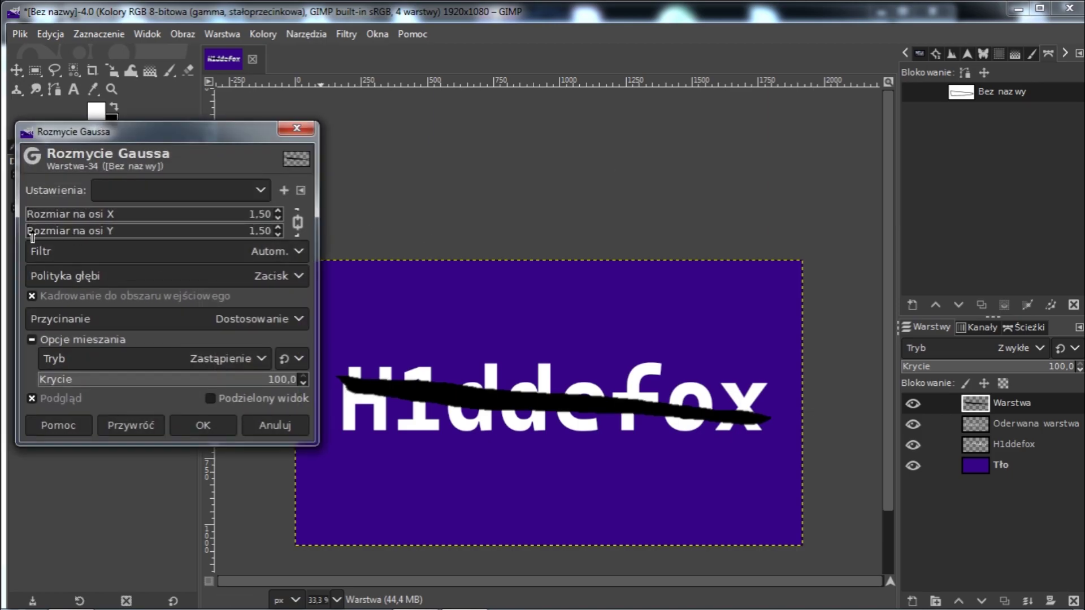
drag(32, 236, 70, 243)
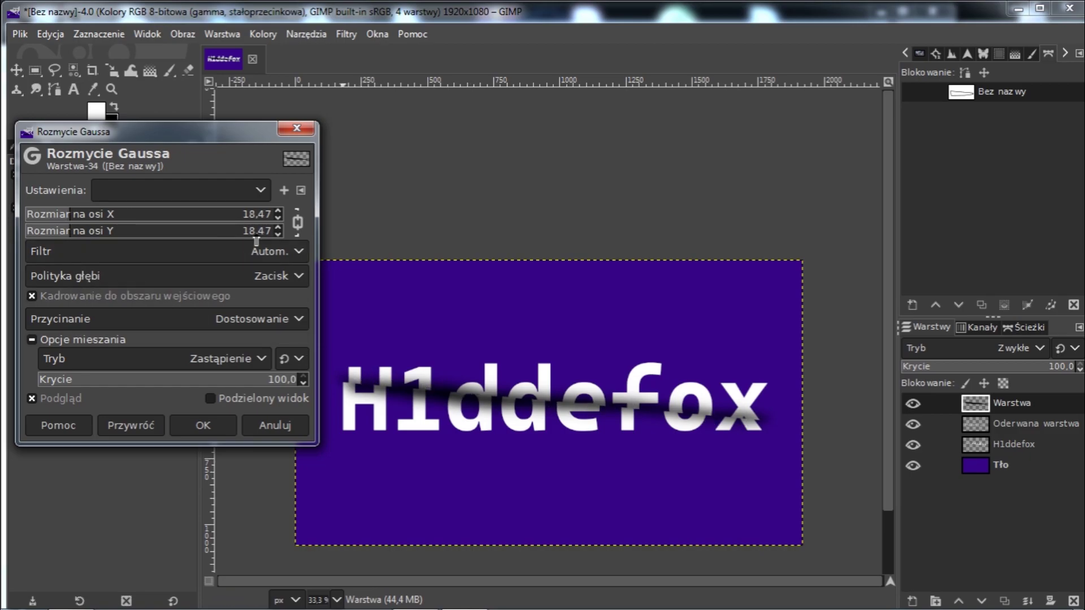
click(217, 428)
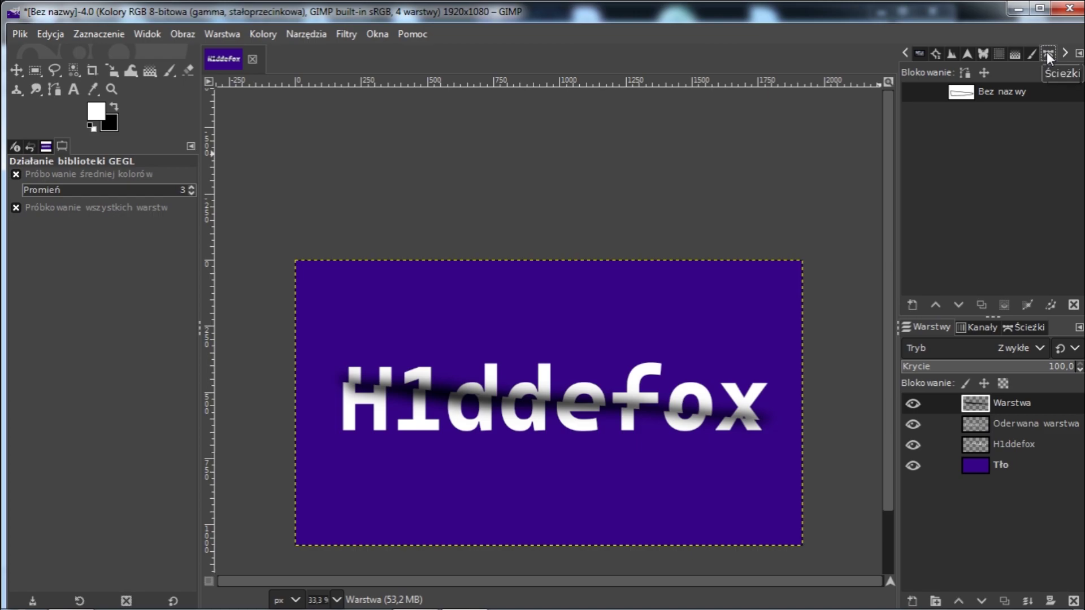
Step: Convert the saved slanted path into a selection and clear the black shadow inside it on the shadow layer
click(915, 92)
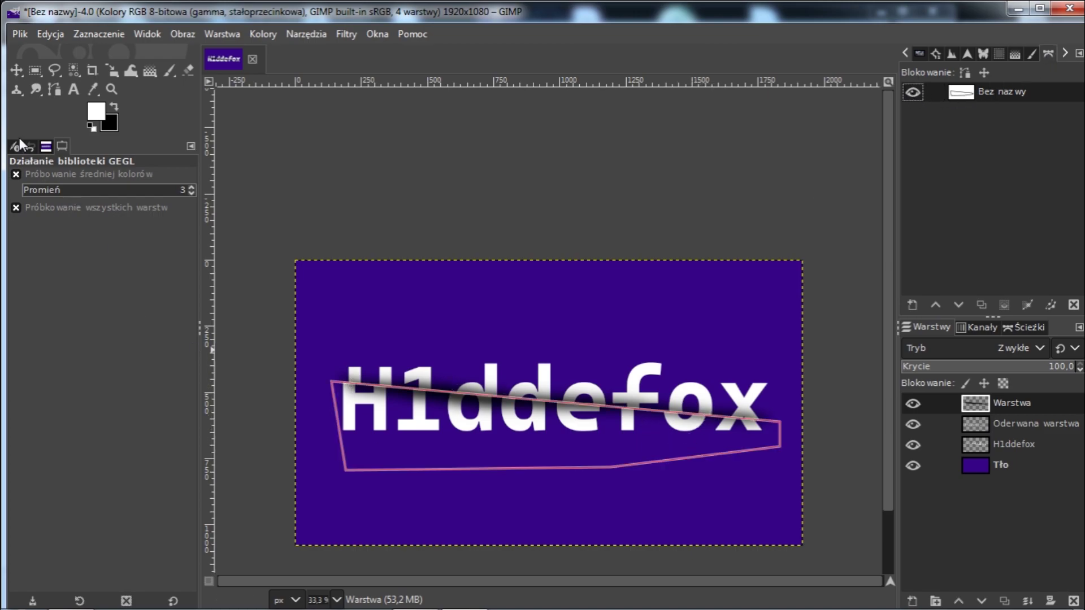
click(53, 90)
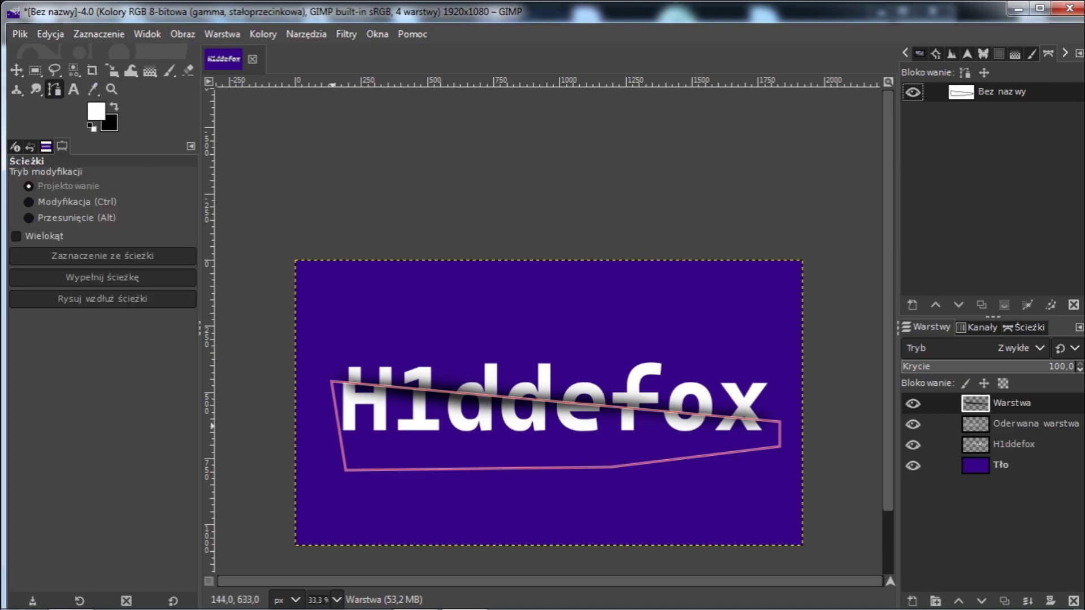
click(341, 438)
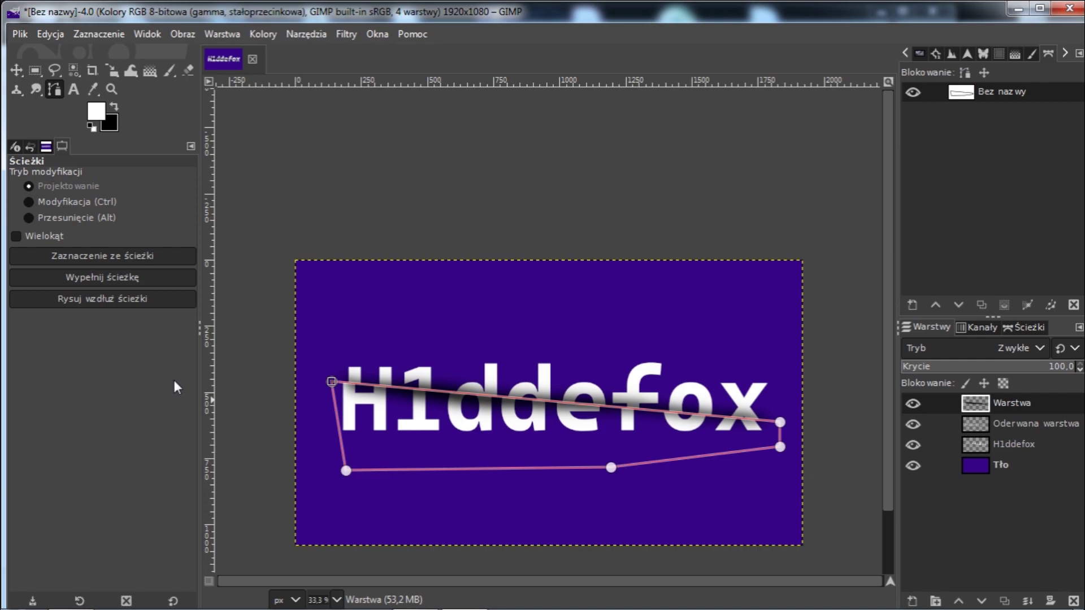
key(shift+v)
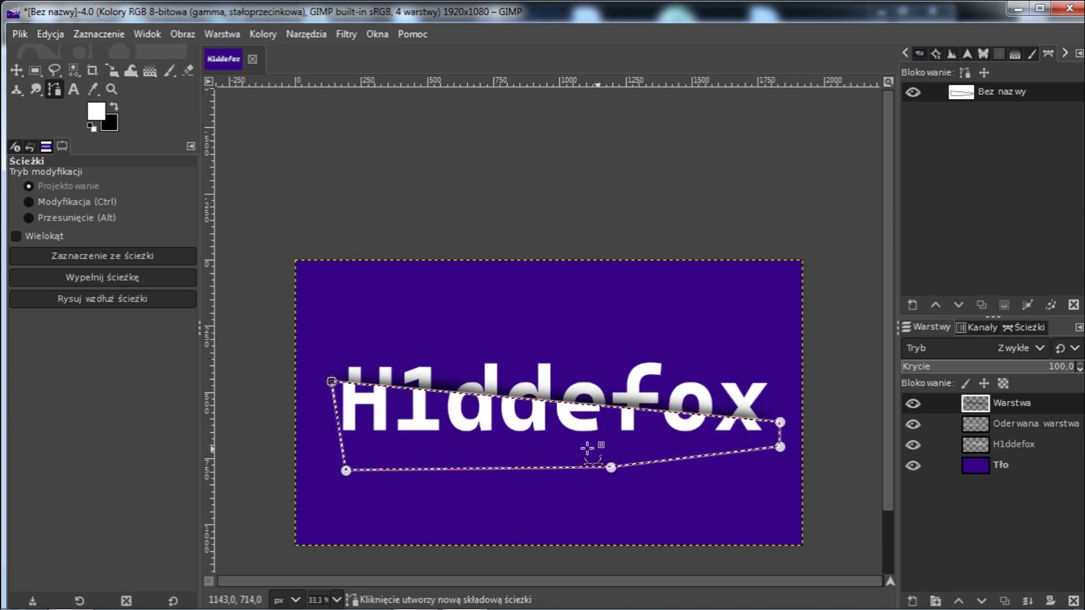
Step: Hide the slanted path and remove the selection around the lower text half
click(913, 92)
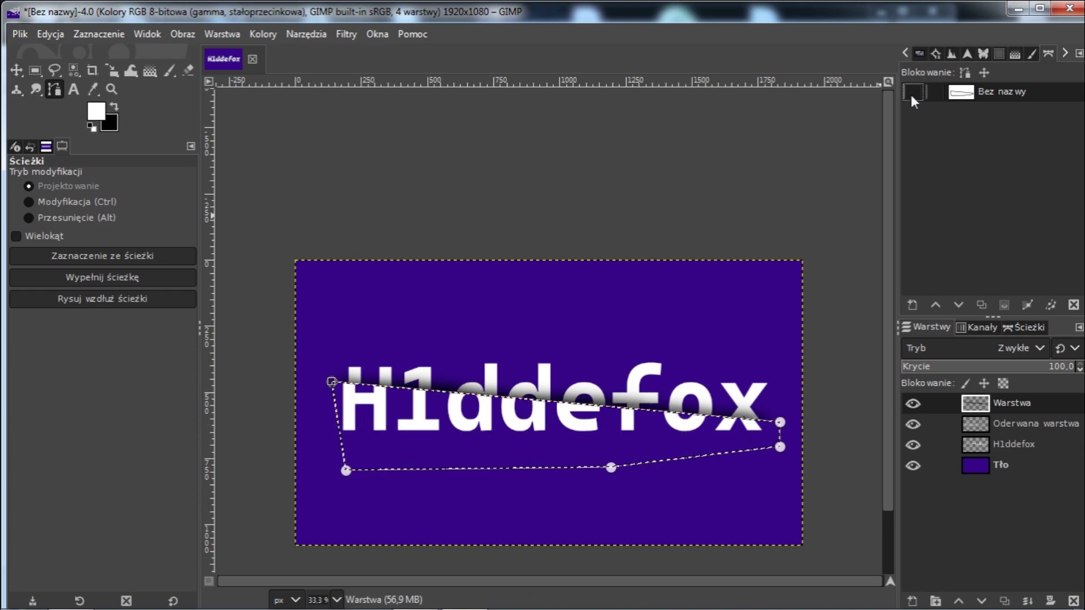
click(11, 70)
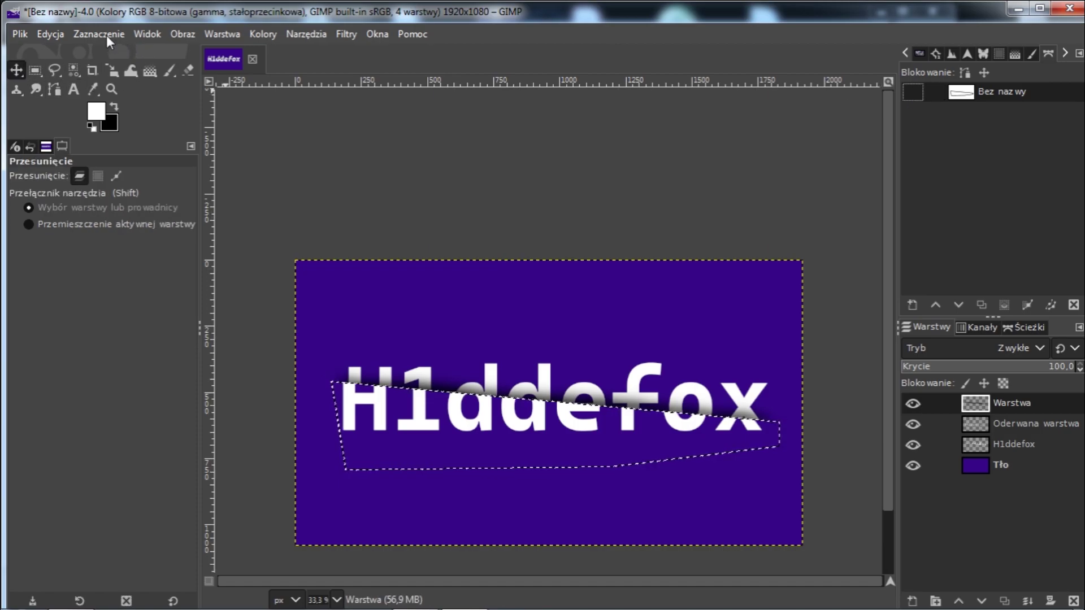
click(100, 34)
click(108, 74)
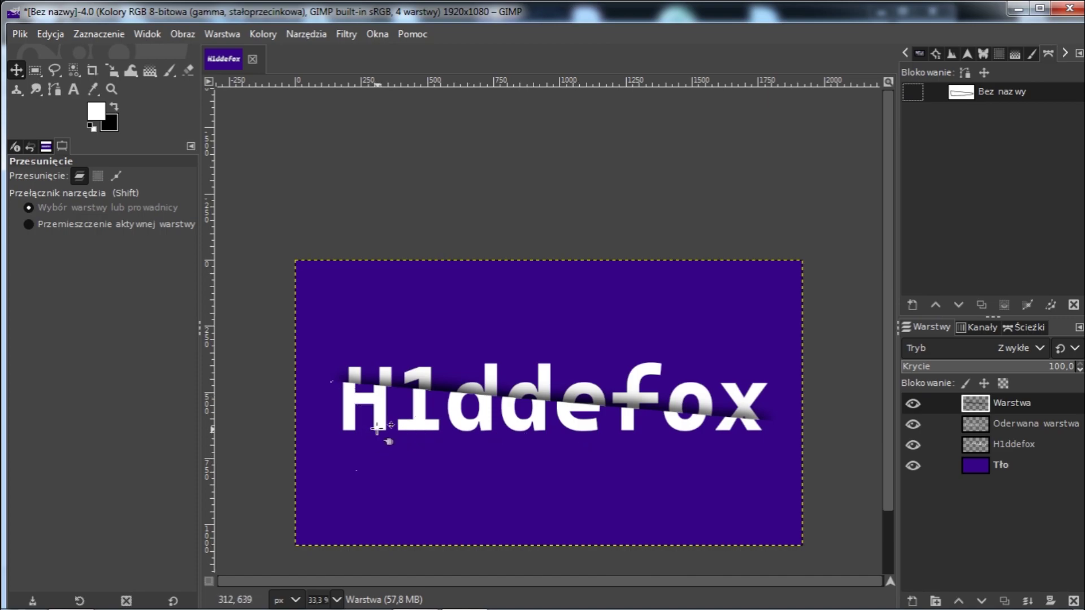
scroll(486, 469, right, 1)
scroll(488, 461, right, 1)
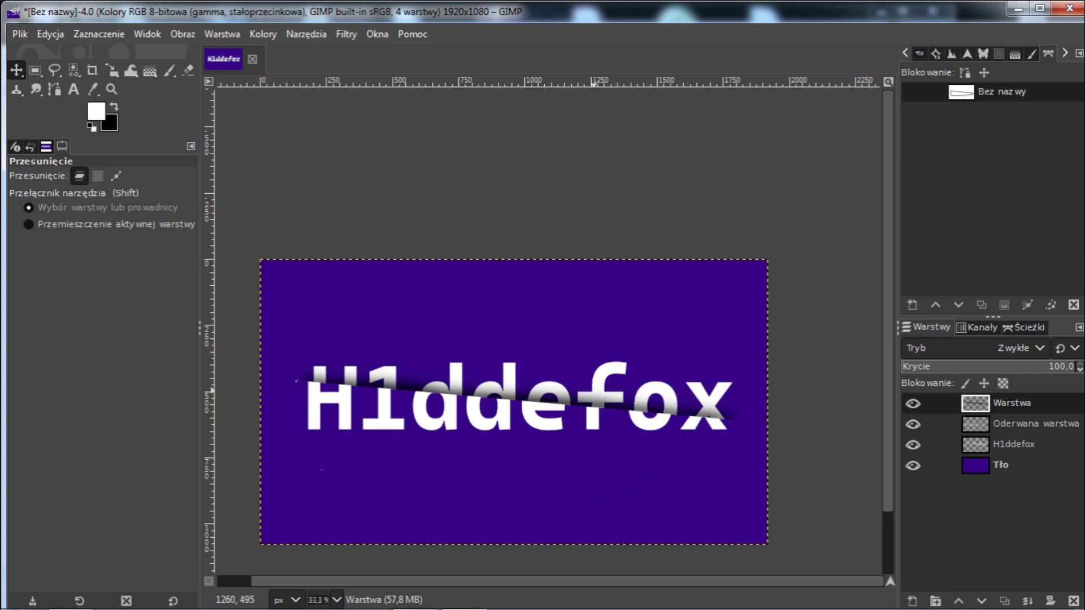
drag(488, 489, 509, 479)
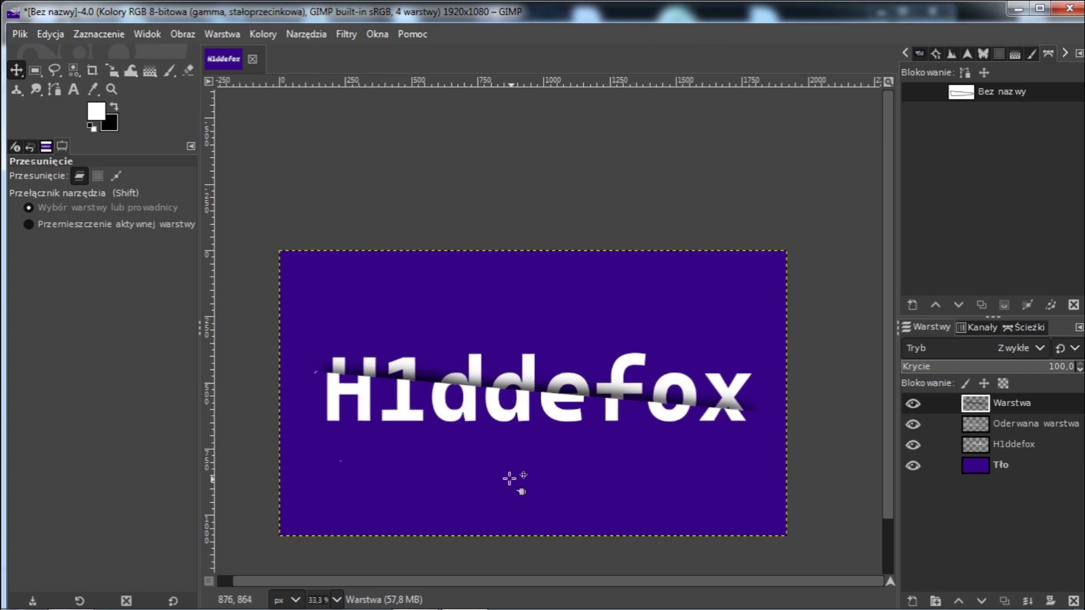
Step: Add a new transparent layer directly above the background layer
click(979, 467)
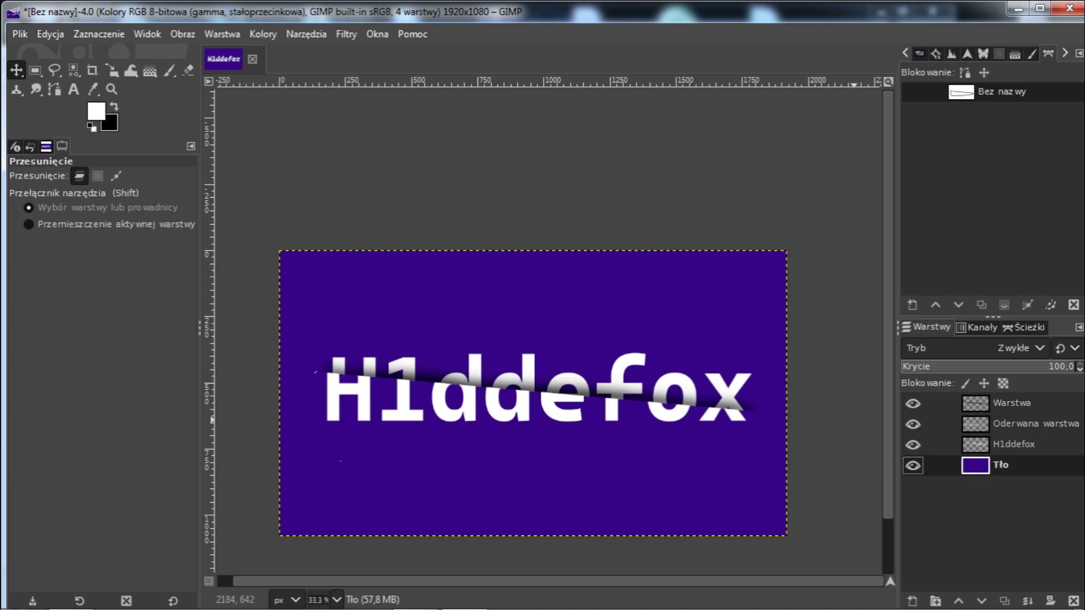
click(913, 599)
click(963, 583)
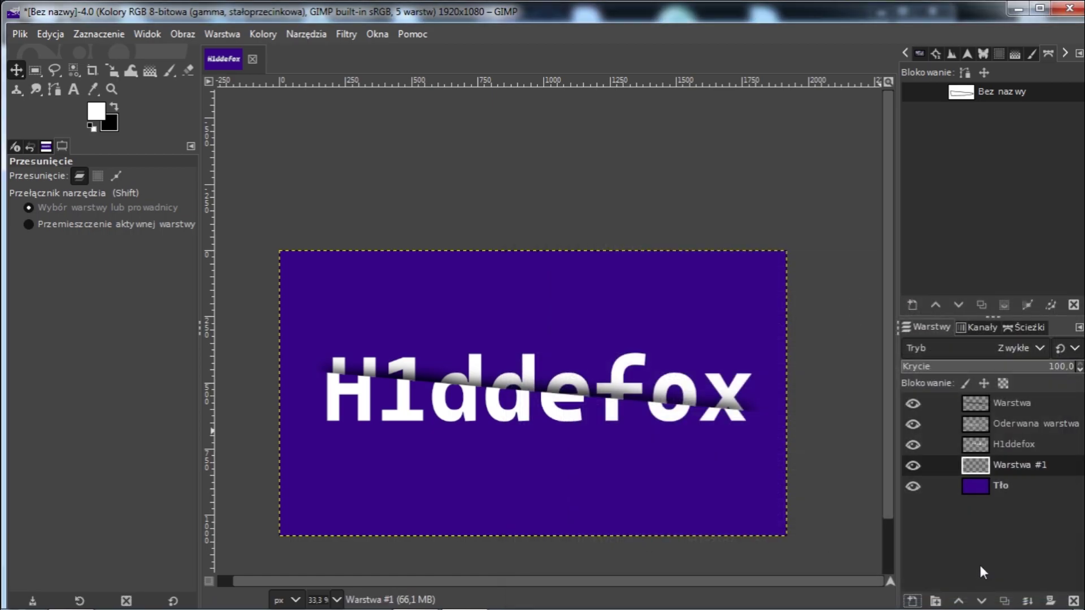
Step: Set the foreground colour to purple 360487 and the background colour to dark red 3f0202
key(x)
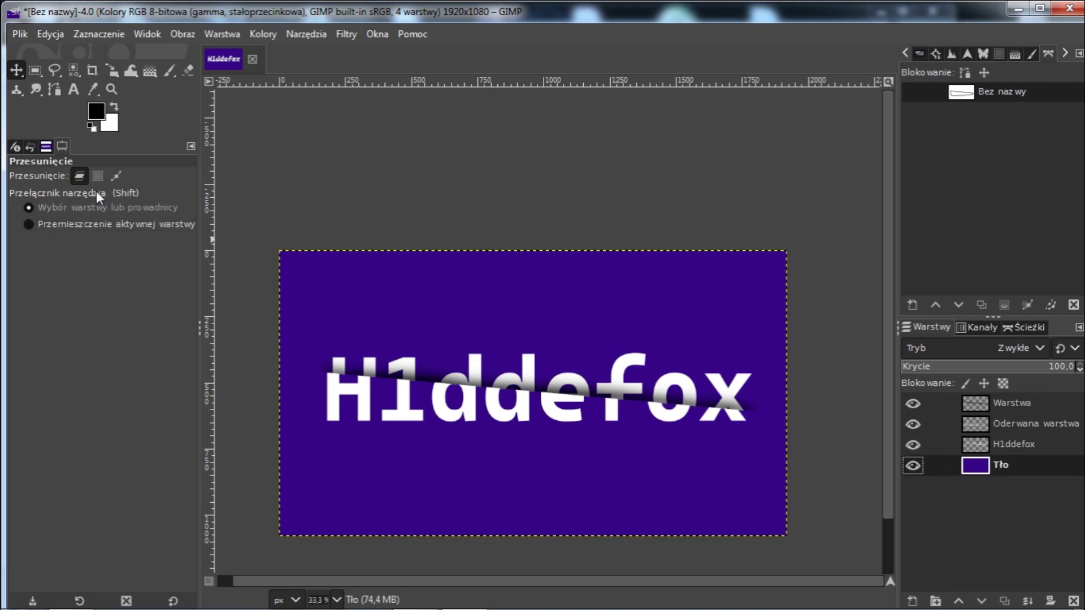
click(96, 113)
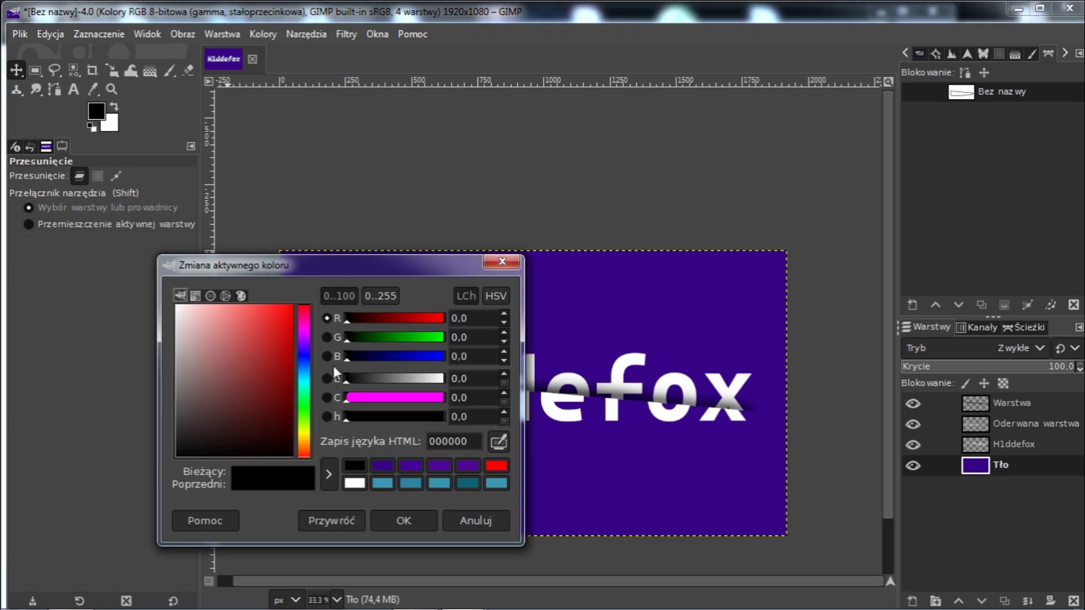
click(382, 465)
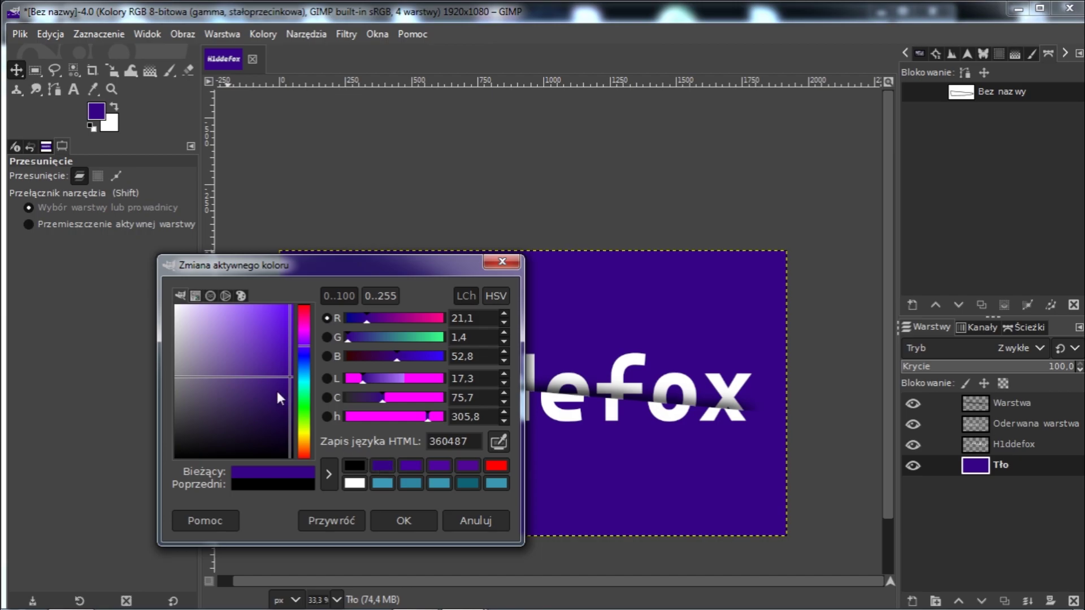
click(402, 520)
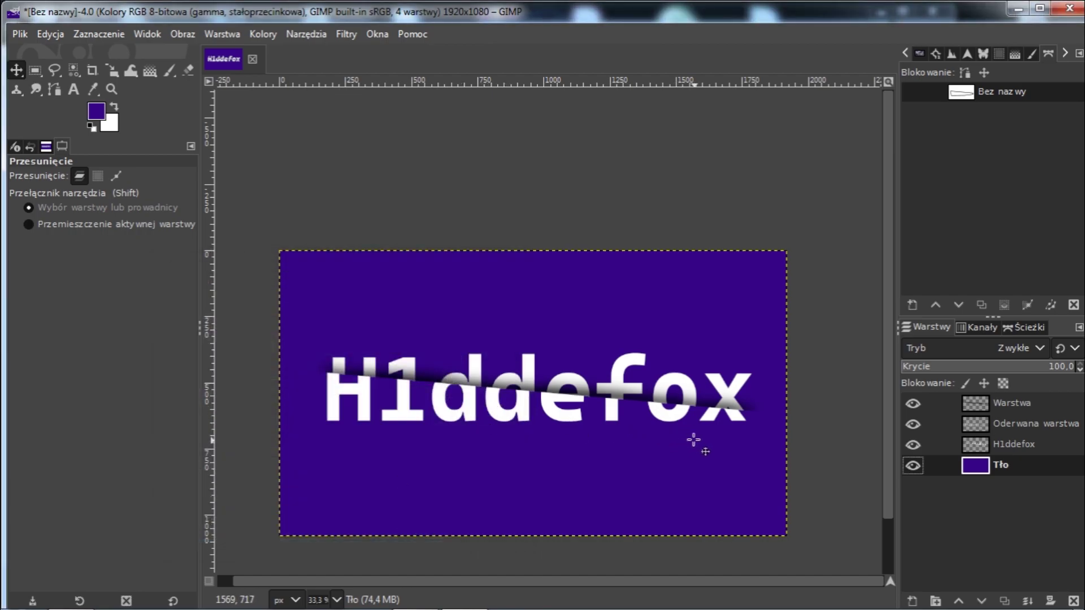
click(110, 127)
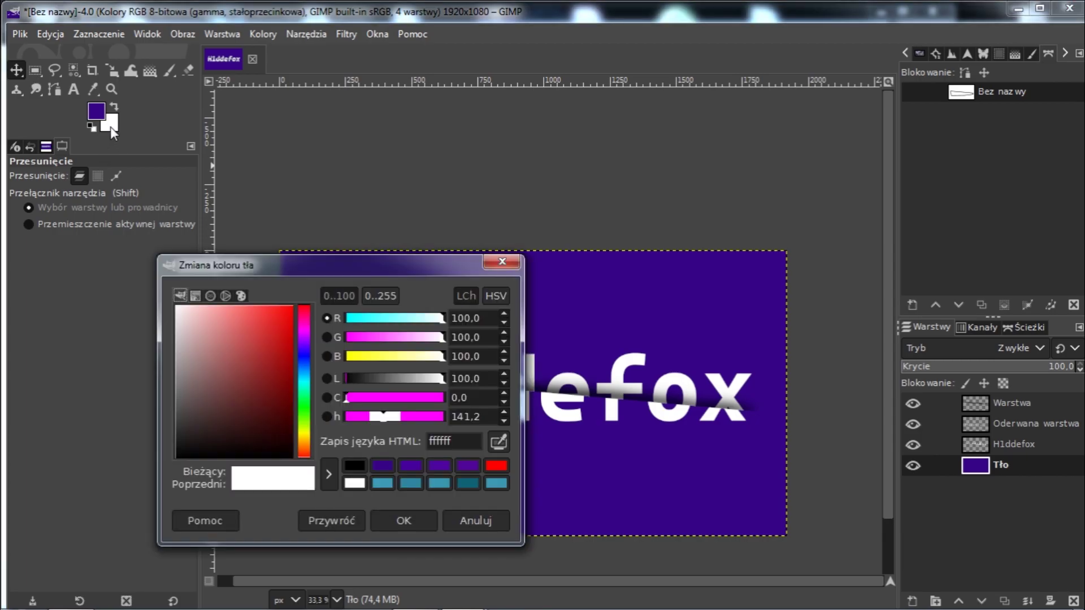
drag(281, 388, 290, 419)
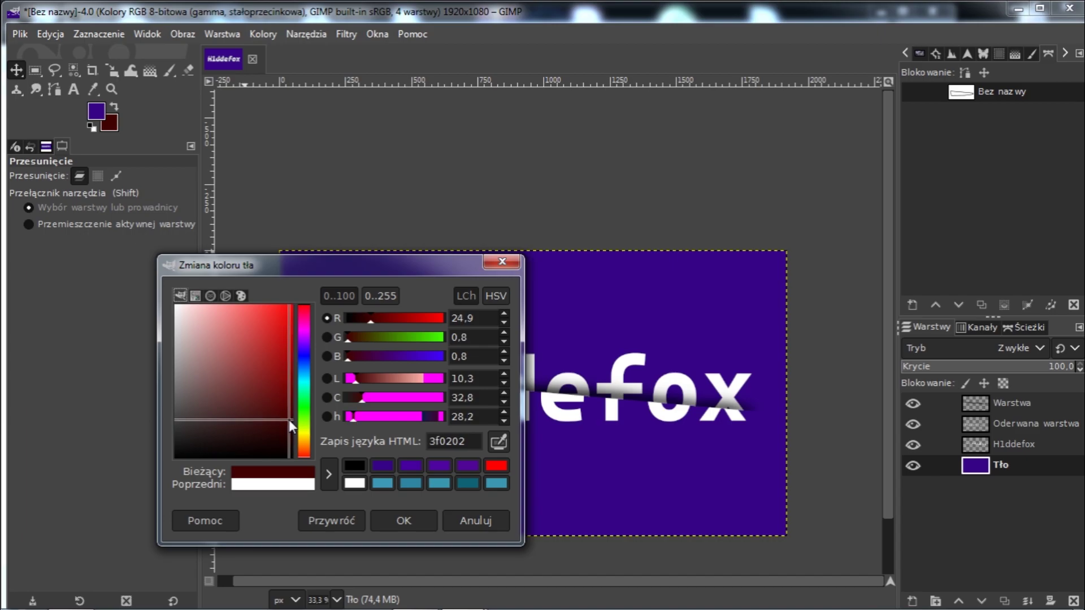
click(392, 521)
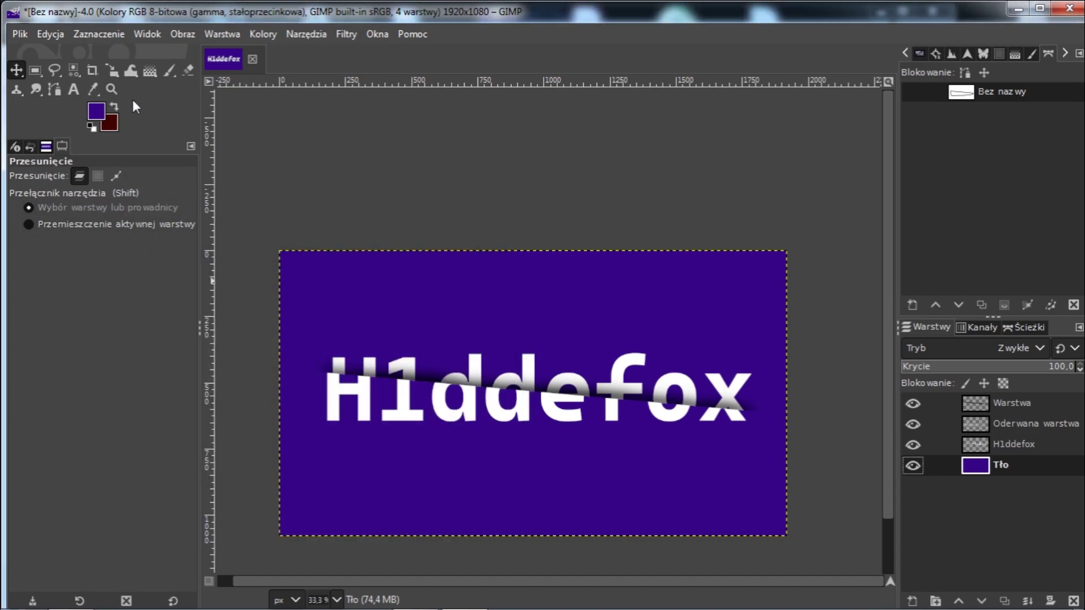
Step: Try linear purple-to-dark-red gradients on the background layer, both diagonally and vertically, with end points beyond the canvas
click(149, 71)
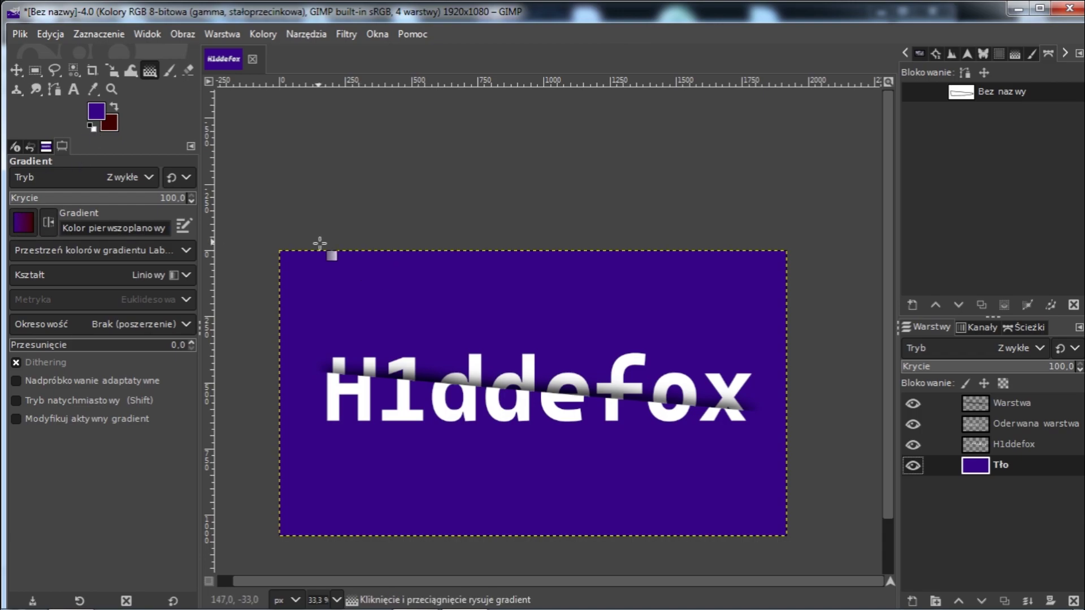
drag(252, 172, 880, 587)
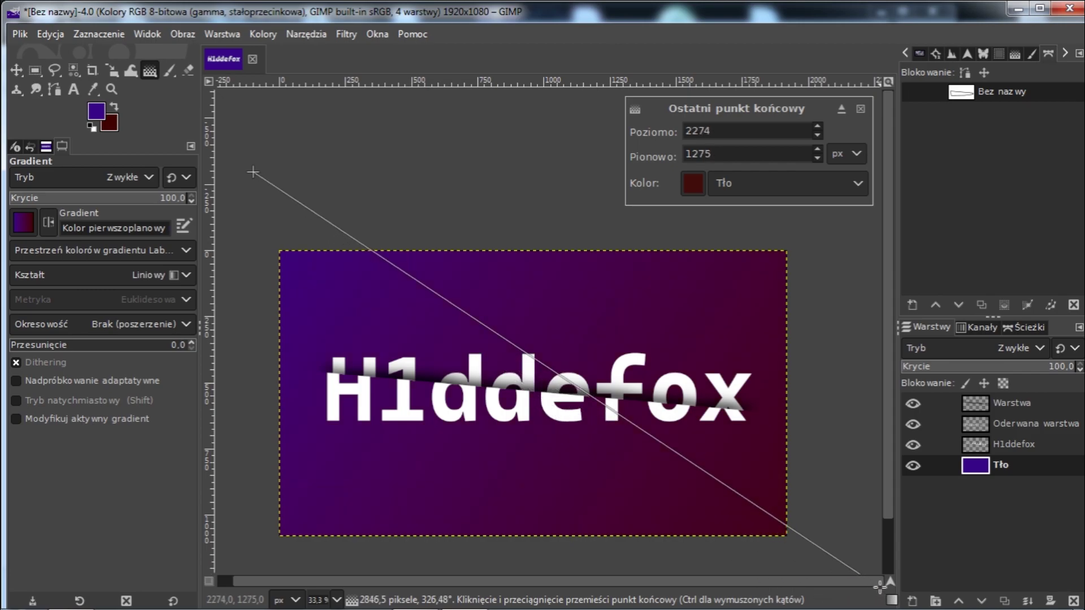
scroll(706, 504, down, 1)
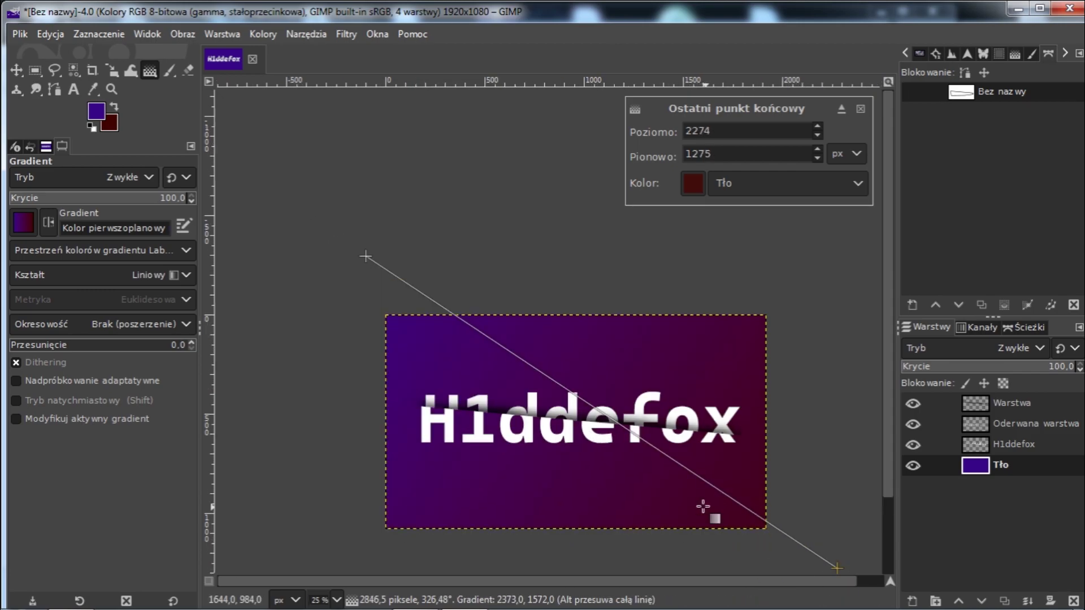
scroll(729, 495, down, 1)
drag(816, 561, 838, 598)
click(650, 430)
drag(603, 312, 610, 569)
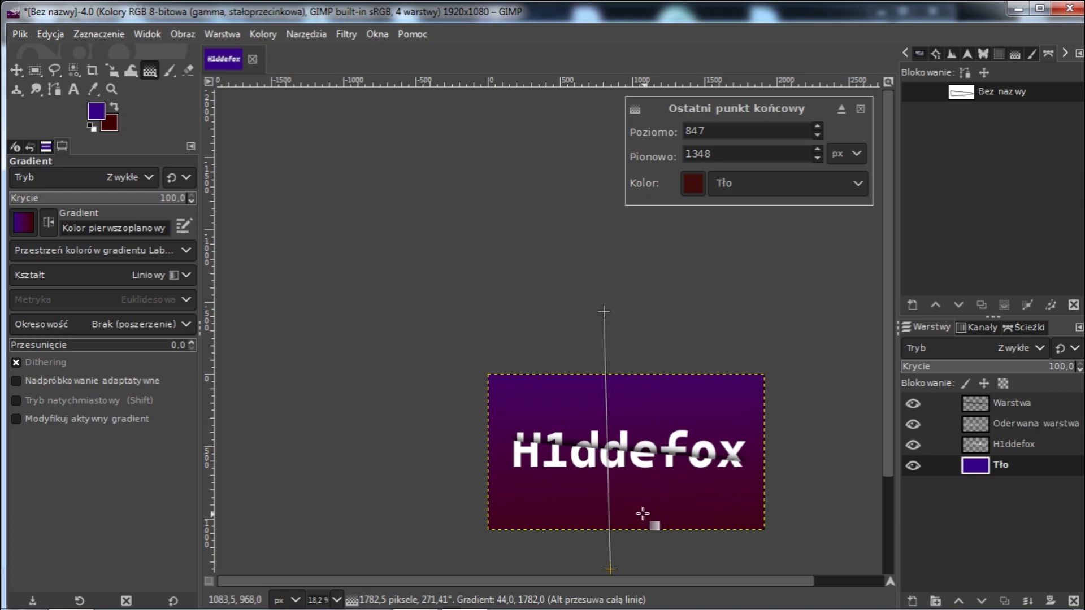
click(631, 538)
drag(409, 304, 807, 564)
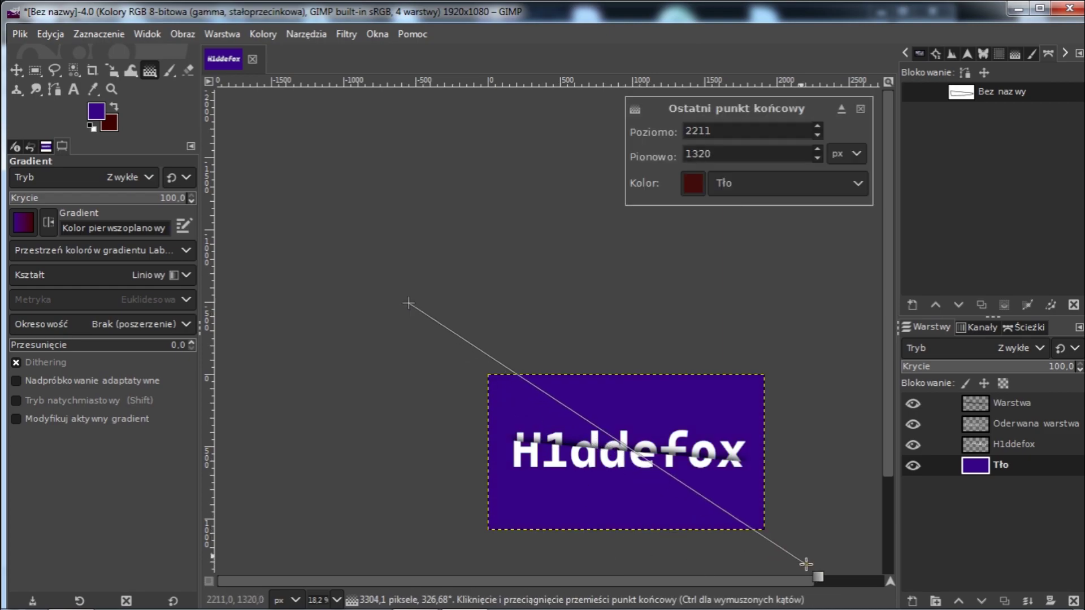
click(717, 544)
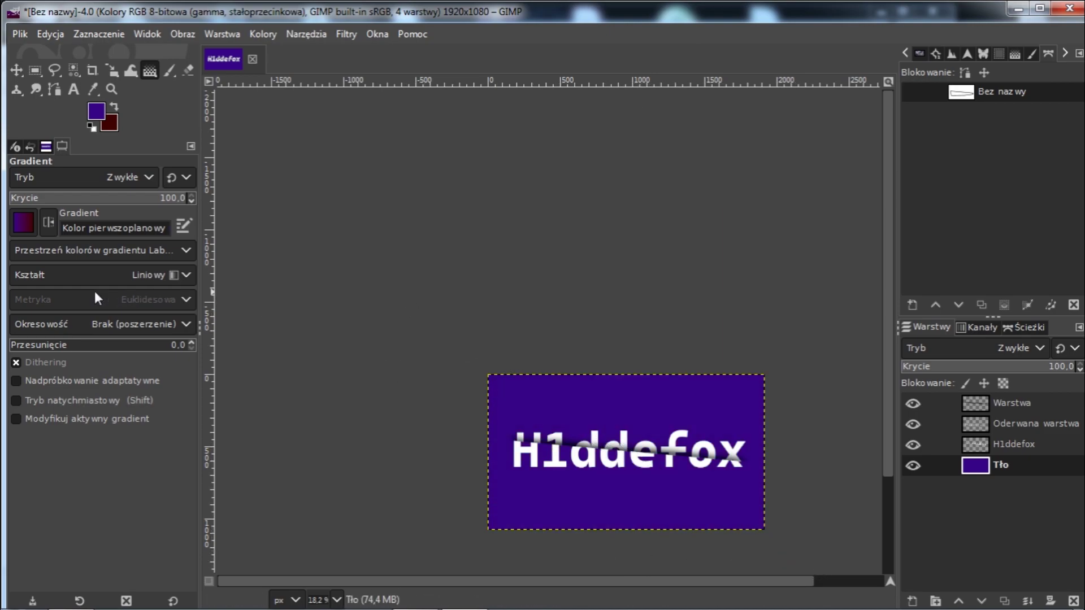
Step: Try a radial gradient of about 1749 px from the canvas centre outwards on the background layer
click(185, 277)
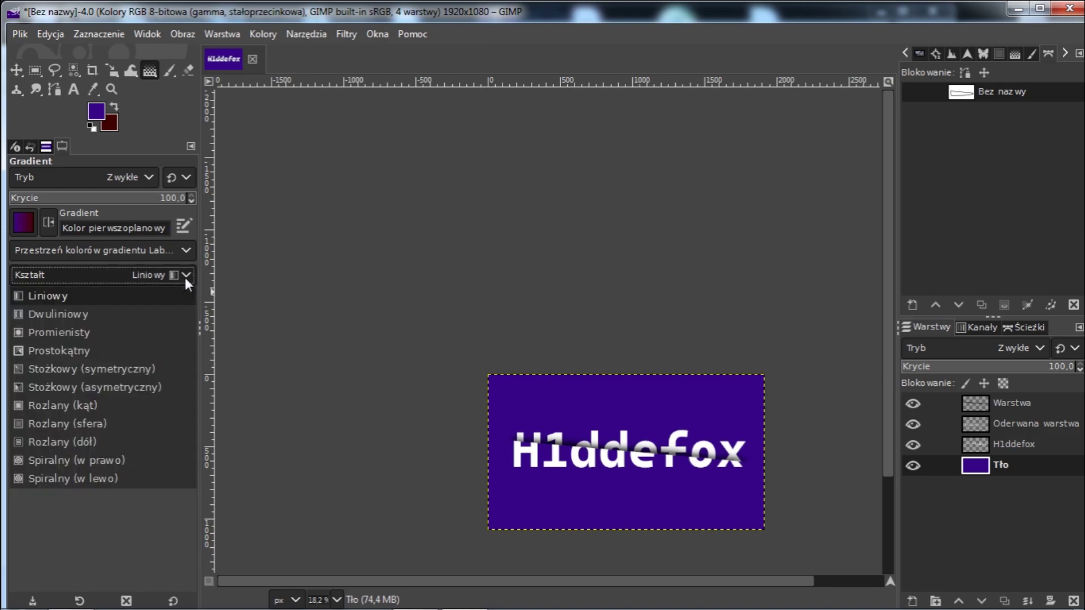
click(158, 334)
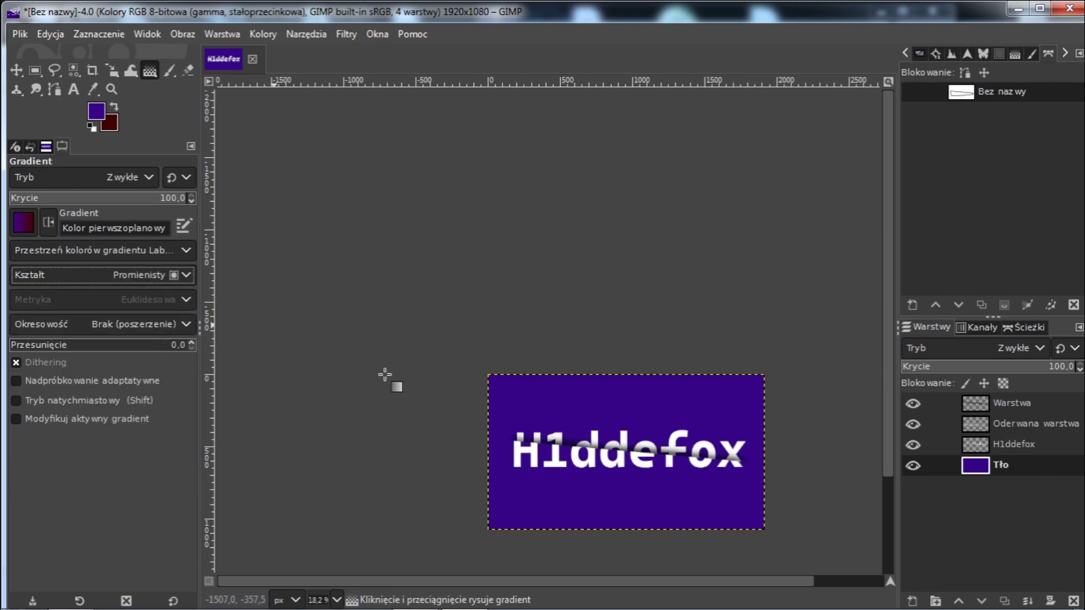
click(626, 447)
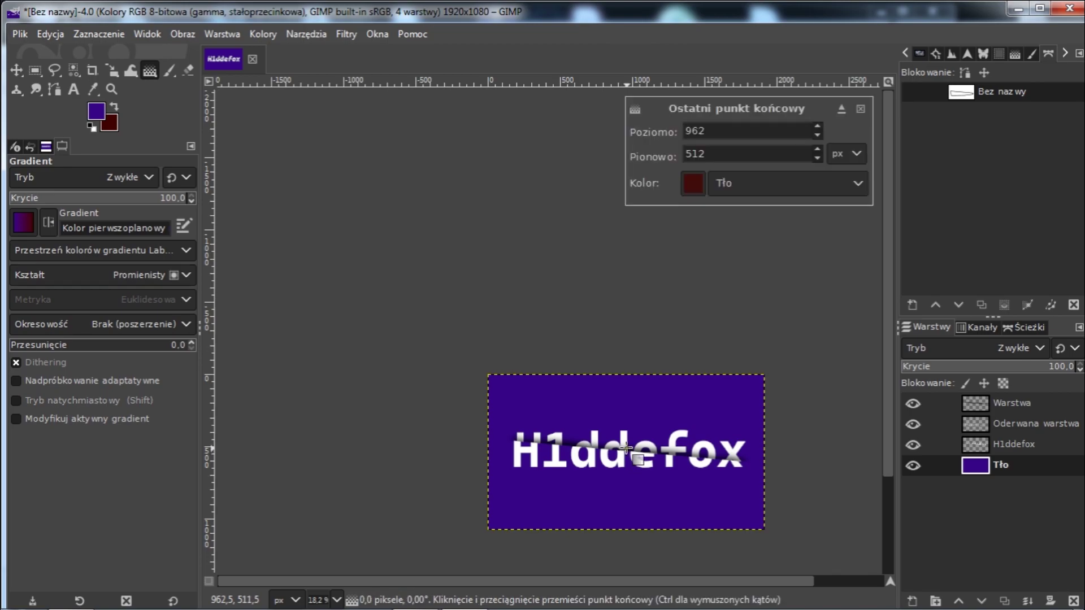
drag(626, 448, 373, 450)
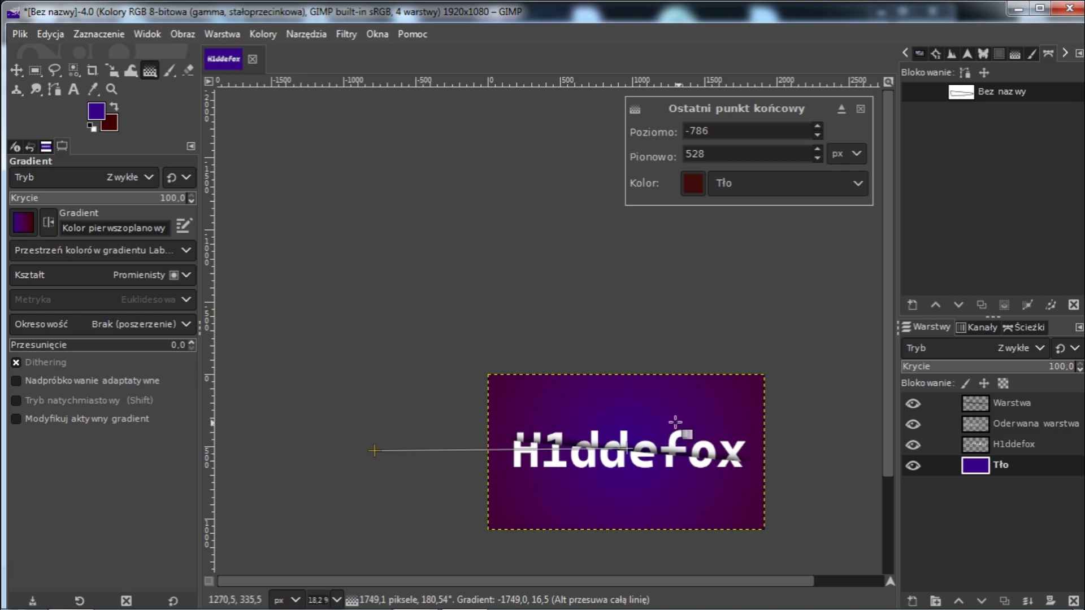
key(Escape)
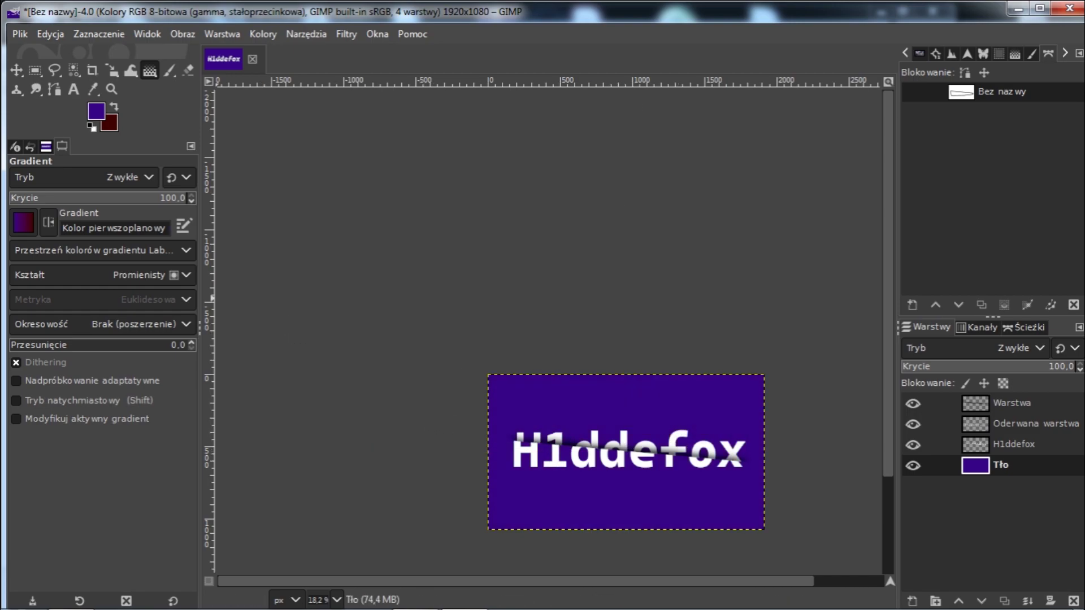
Step: Apply a linear gradient about 3383 px long diagonally across the background layer, purple at upper left to dark red at lower right
click(186, 277)
click(94, 293)
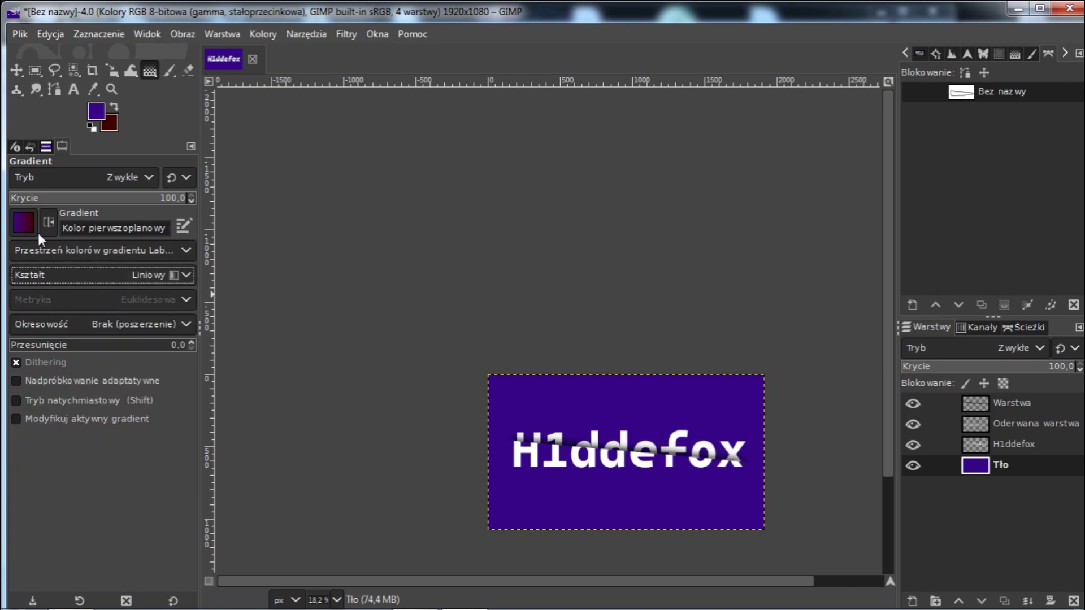
drag(409, 318, 831, 564)
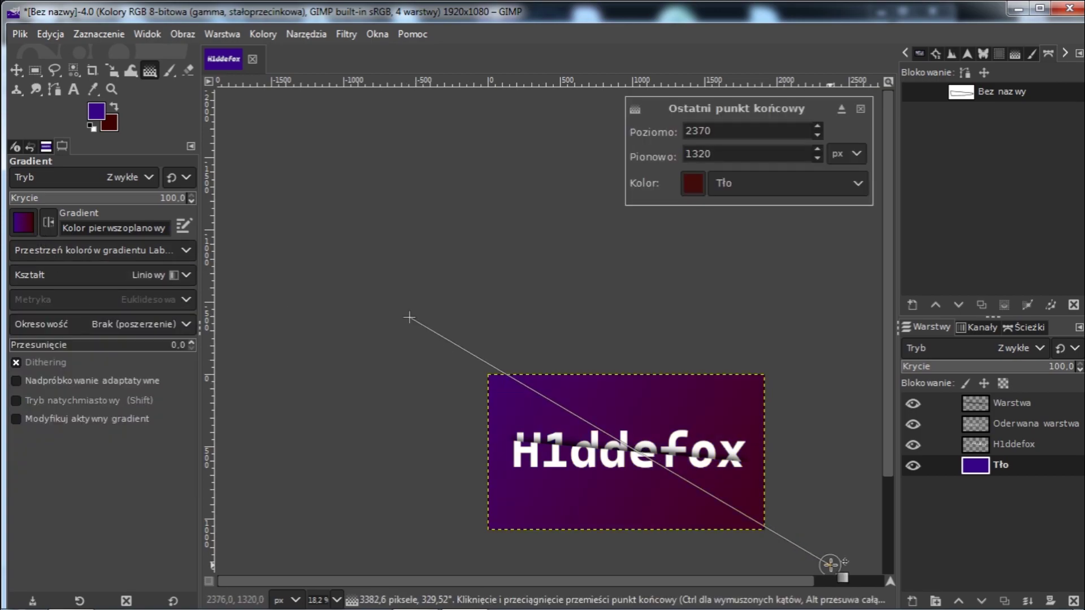
scroll(719, 418, down, 3)
scroll(719, 418, right, 4)
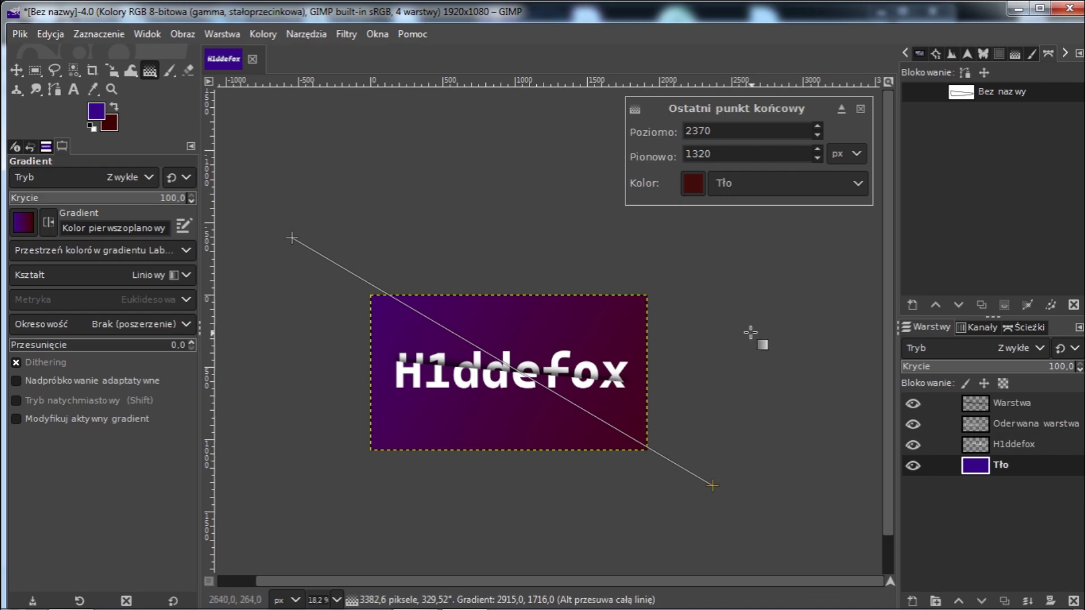
ctrl+scroll(534, 402, up, 1)
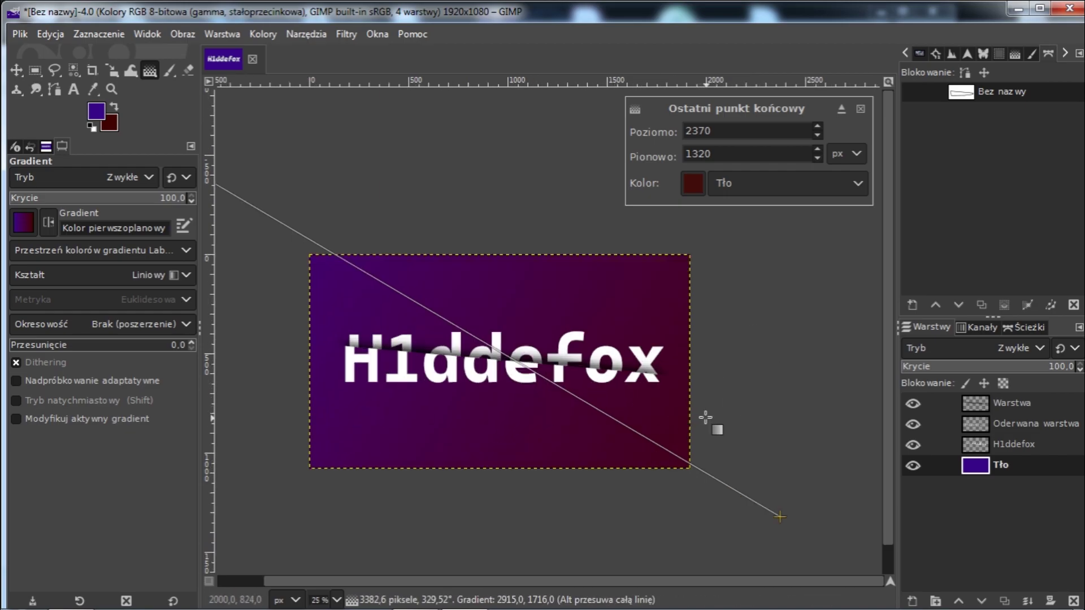
key(Return)
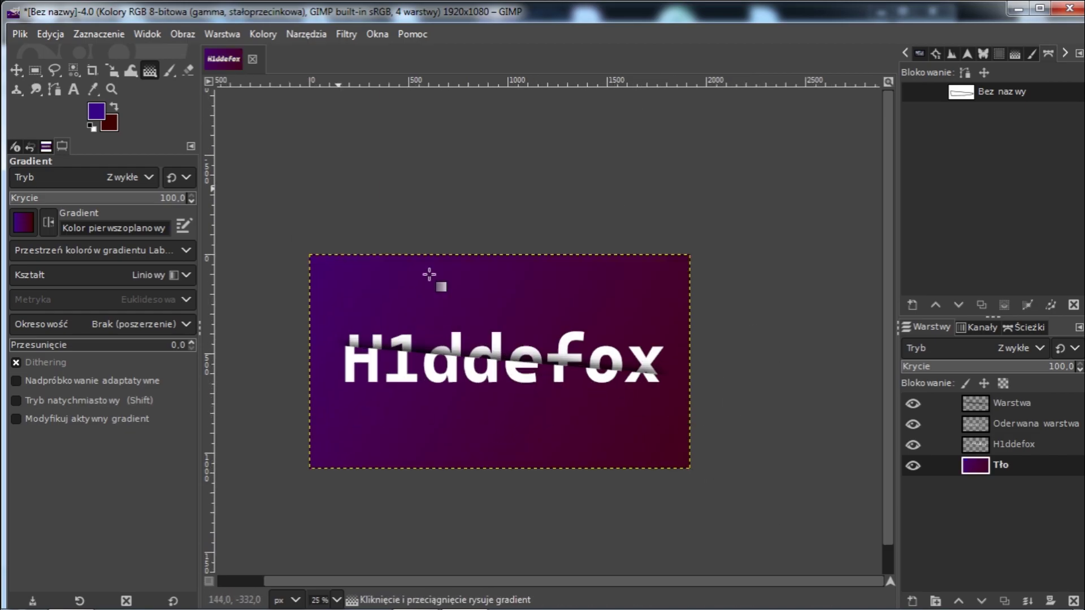
key(m)
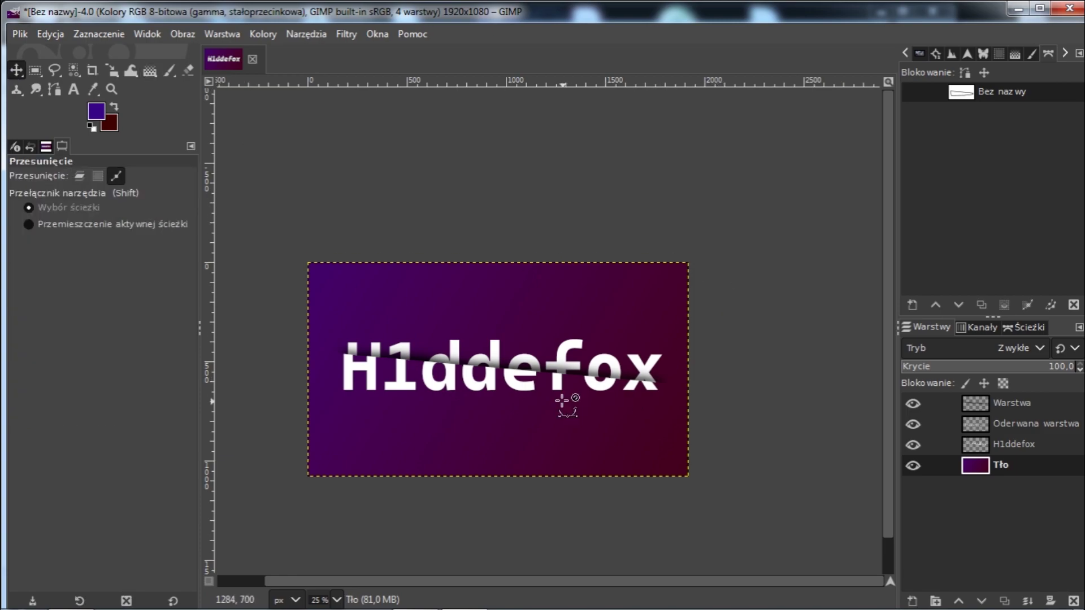
scroll(563, 401, up, 1)
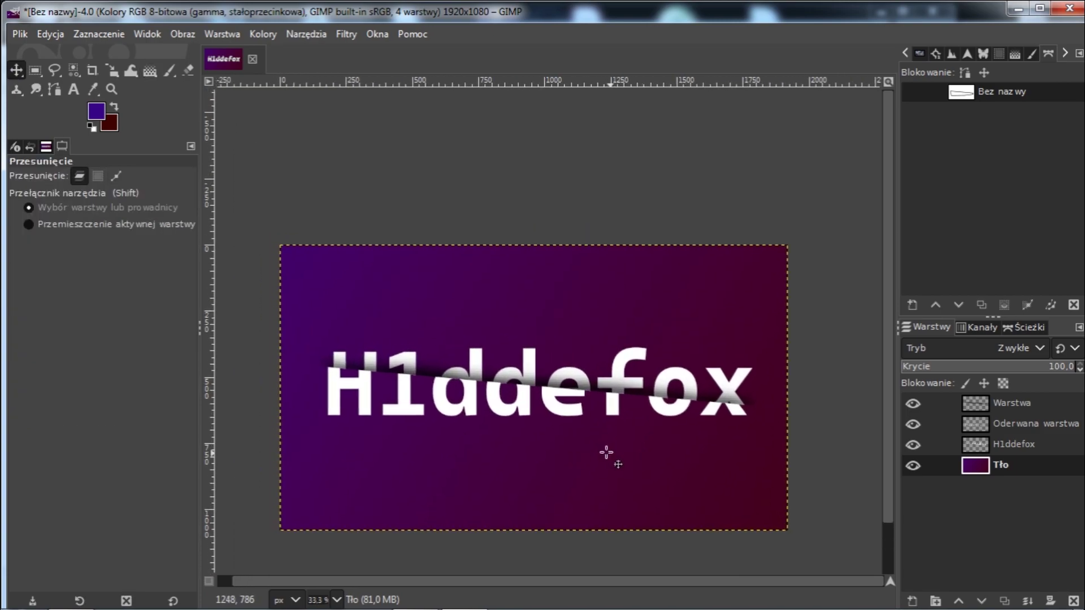